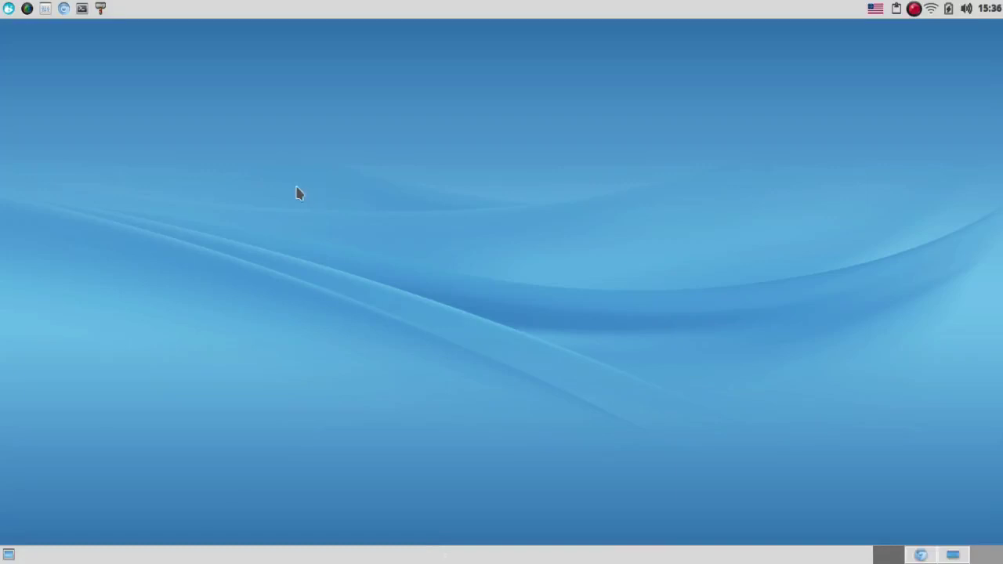
Open an XFCE Terminal window, close it with Ctrl+D, and show the Whisker menu Favorites.
click(83, 8)
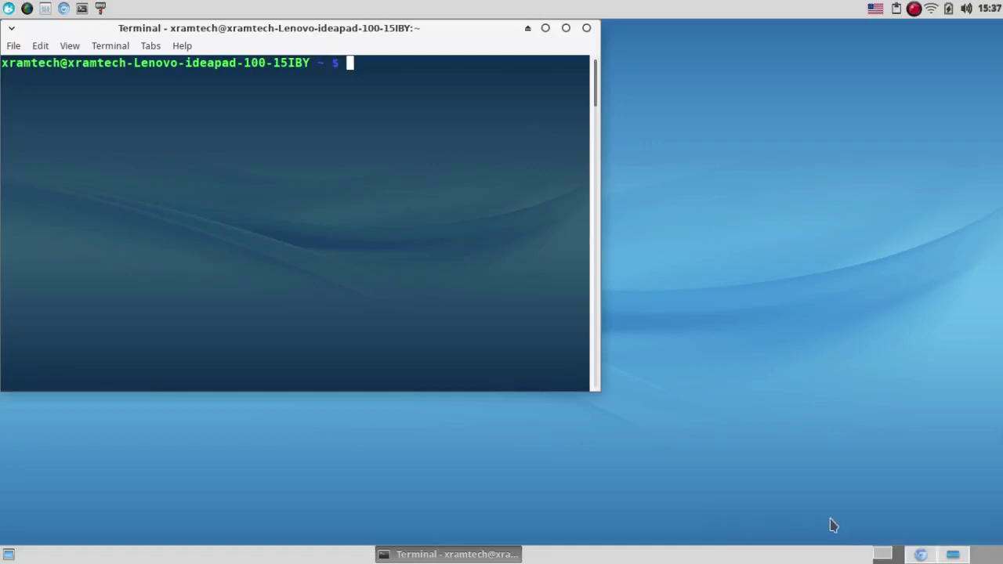
key(ctrl+d)
click(8, 7)
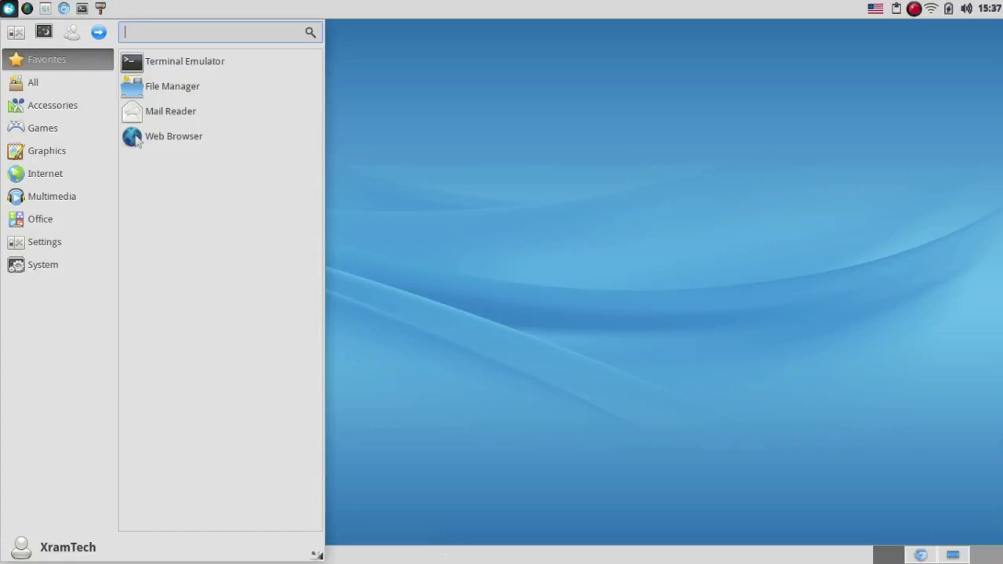
Shorten the Whisker application menu slightly, then dismiss it to leave the bare blue-wave desktop.
mouse_move(320, 555)
mouse_down()
mouse_move(313, 421)
mouse_move(310, 556)
mouse_up()
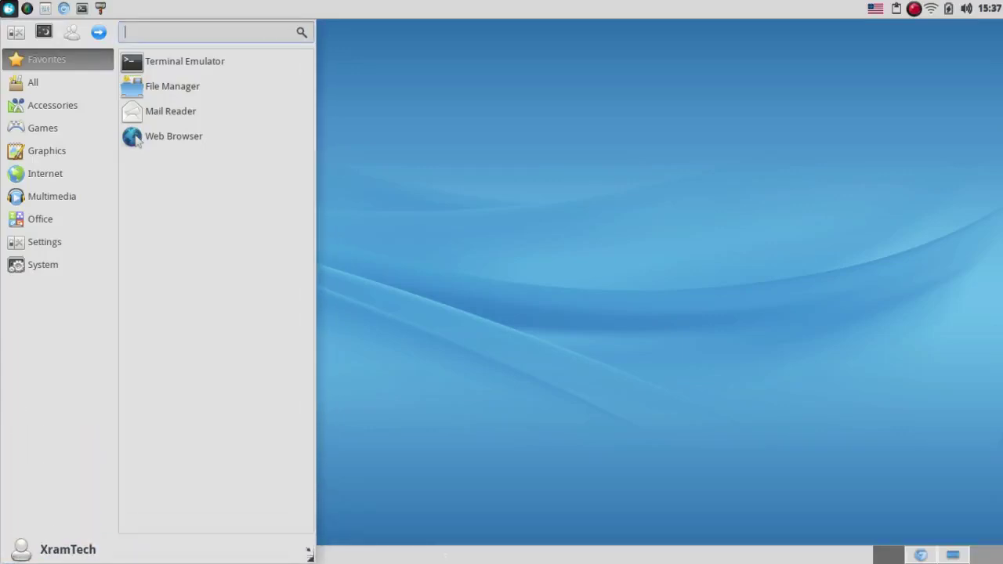
mouse_move(71, 101)
mouse_move(60, 64)
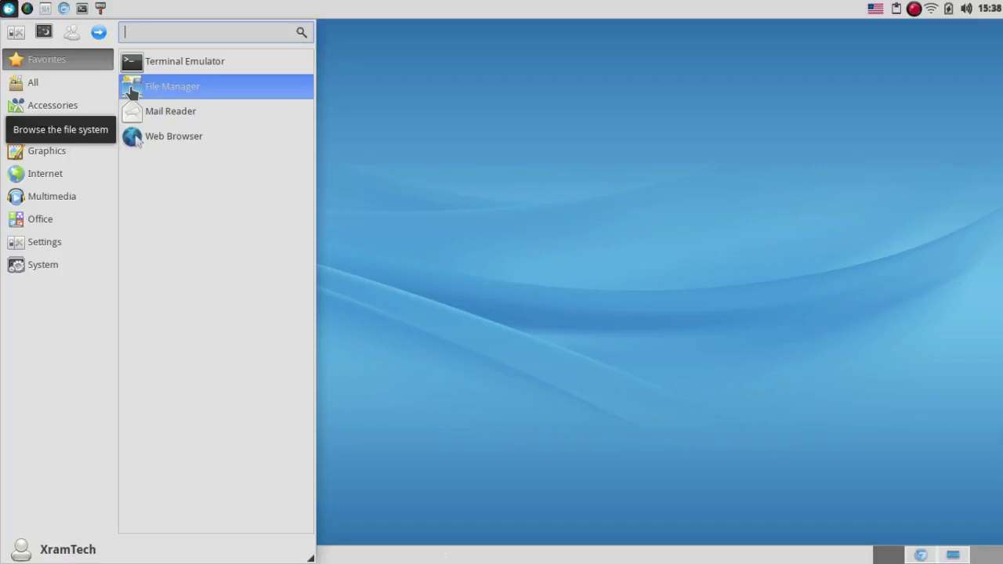
click(7, 11)
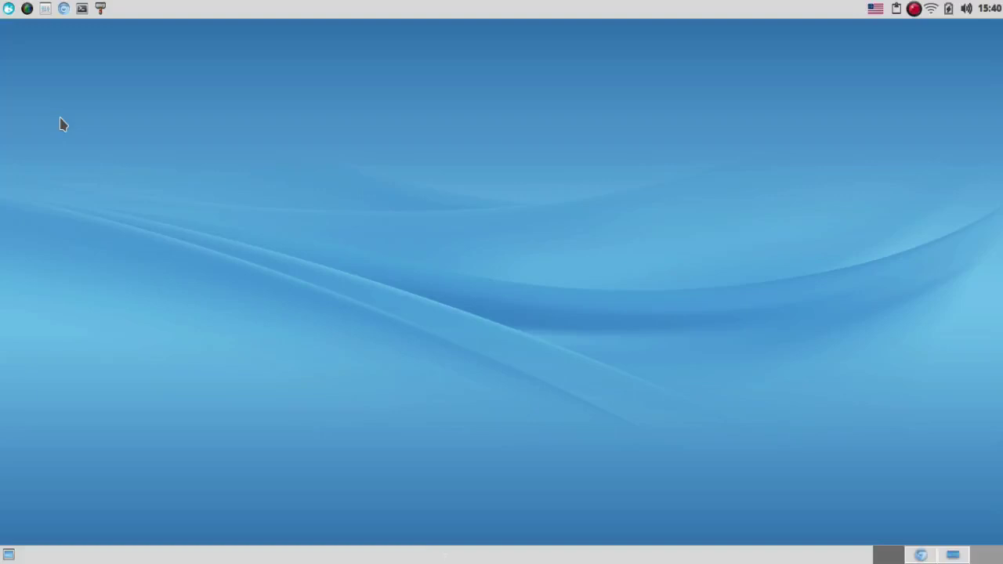
Browse the All and Accessories application lists in Whisker Menu, ending on the Graphics category.
click(7, 9)
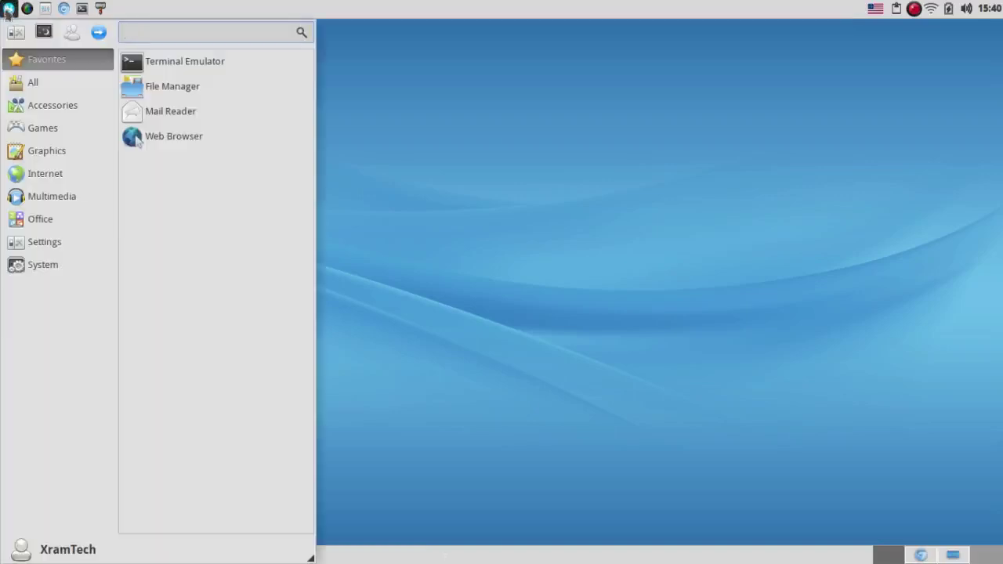
click(40, 80)
click(59, 105)
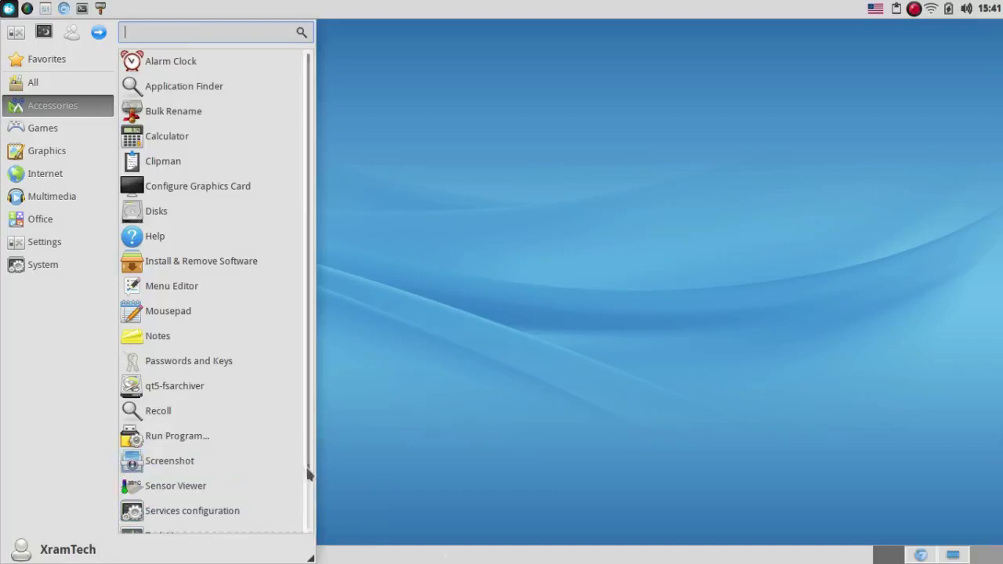
drag(308, 474, 296, 546)
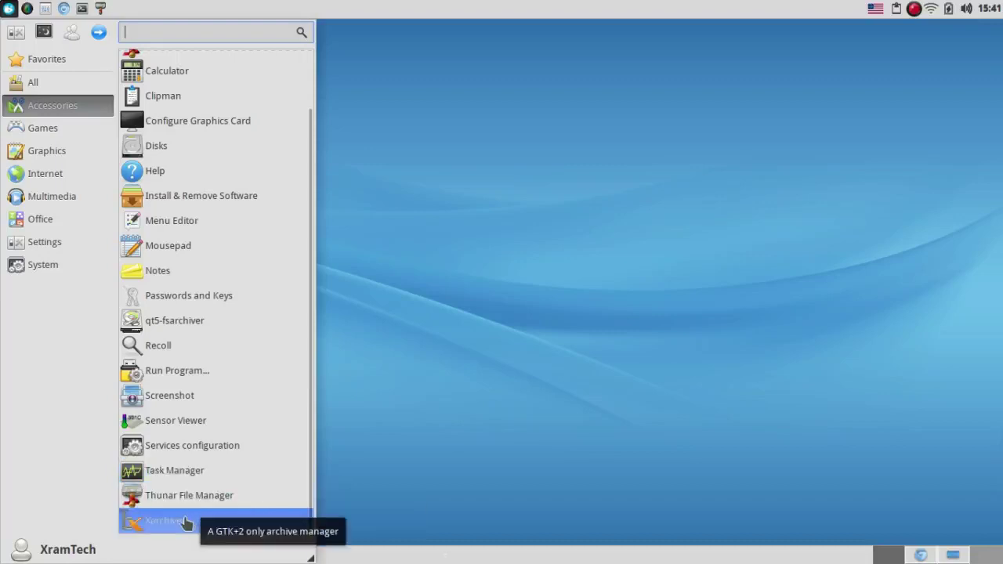
mouse_move(38, 151)
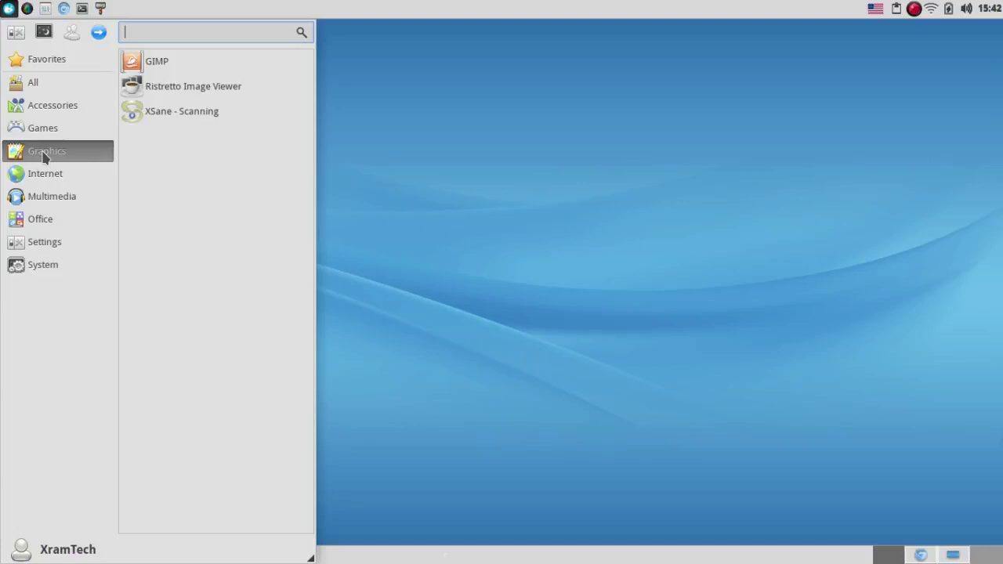
Show the Internet category listing Chromium Web Browser, Deluge, Geary and uGet.
mouse_move(44, 179)
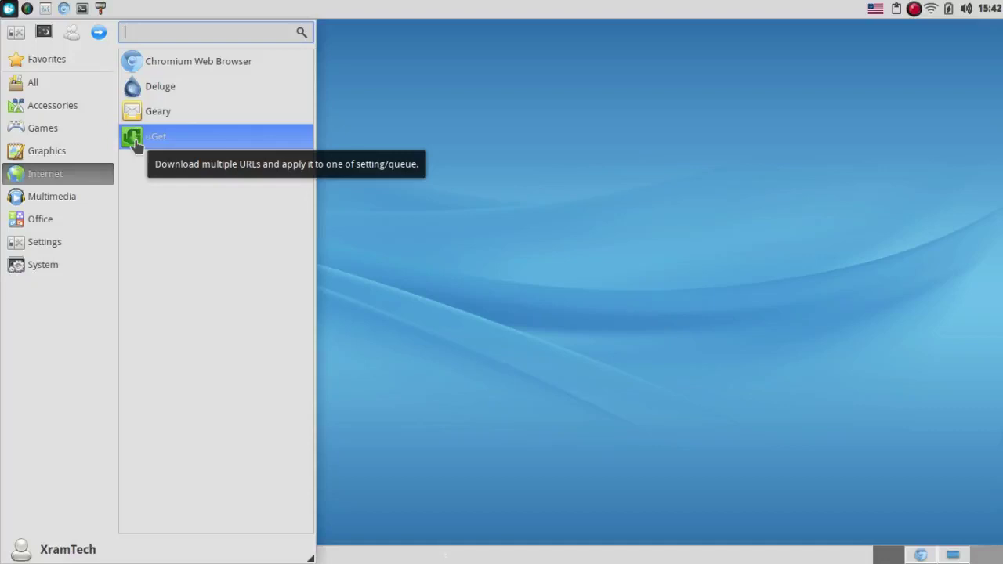
Display the Multimedia category with Audacious, Brasero, Cheese, QWinFF and ROSA Media Player.
click(73, 197)
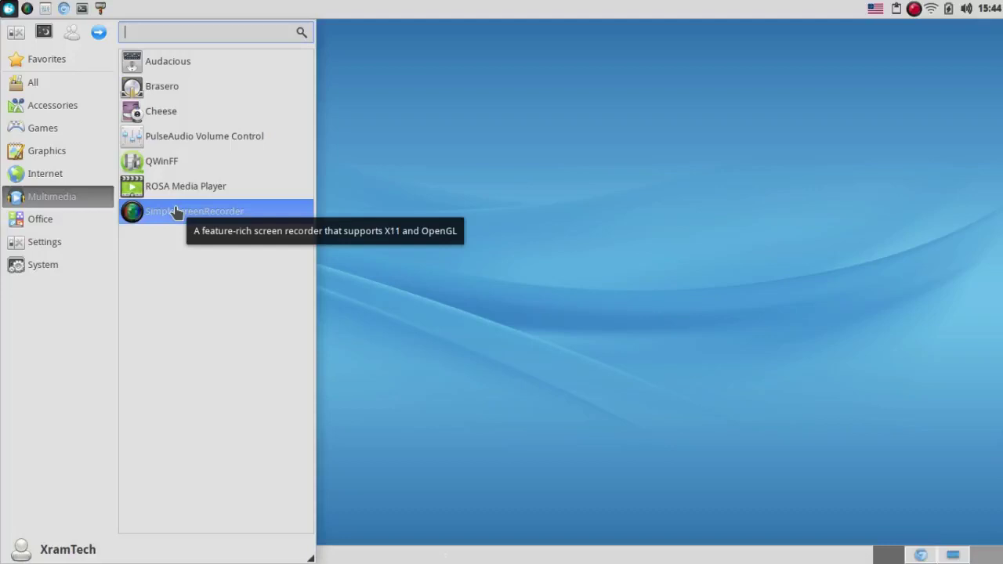
Open the Office category and confirm LibreOffice, LibreOffice Calc and LibreOffice Writer are listed.
click(40, 219)
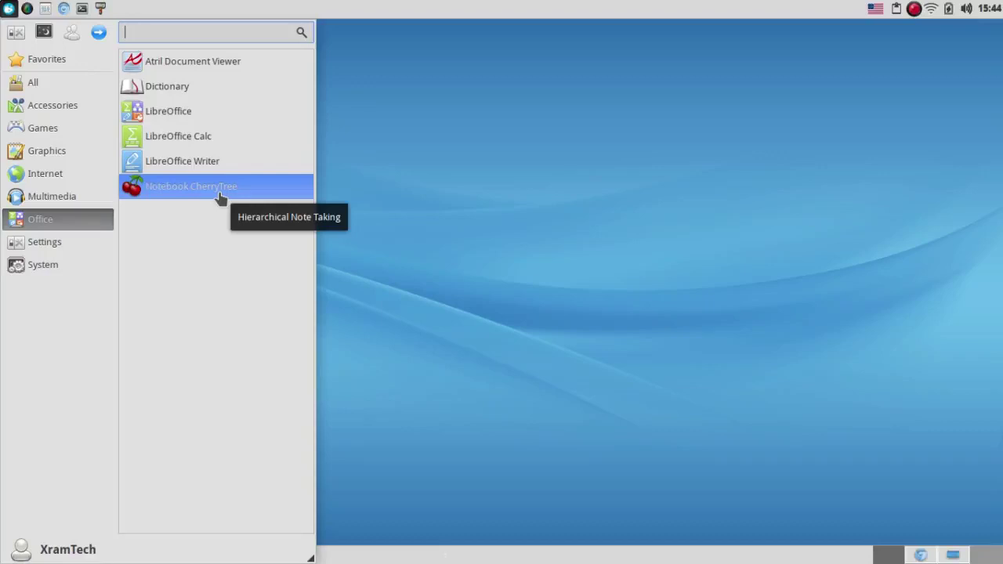
Open the Settings category and scroll its list from Print Settings down to Xfce Terminal.
click(59, 246)
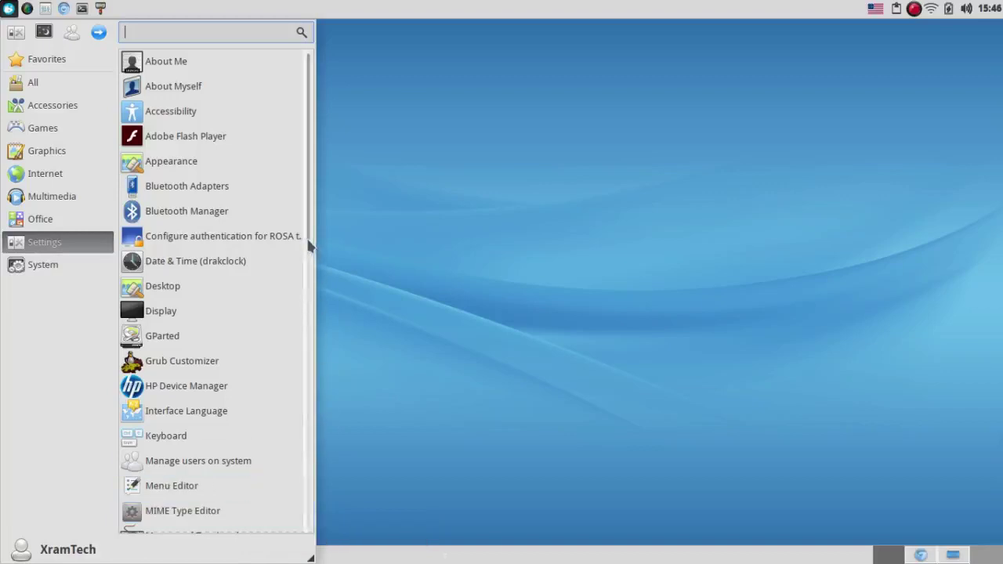
drag(308, 242, 290, 429)
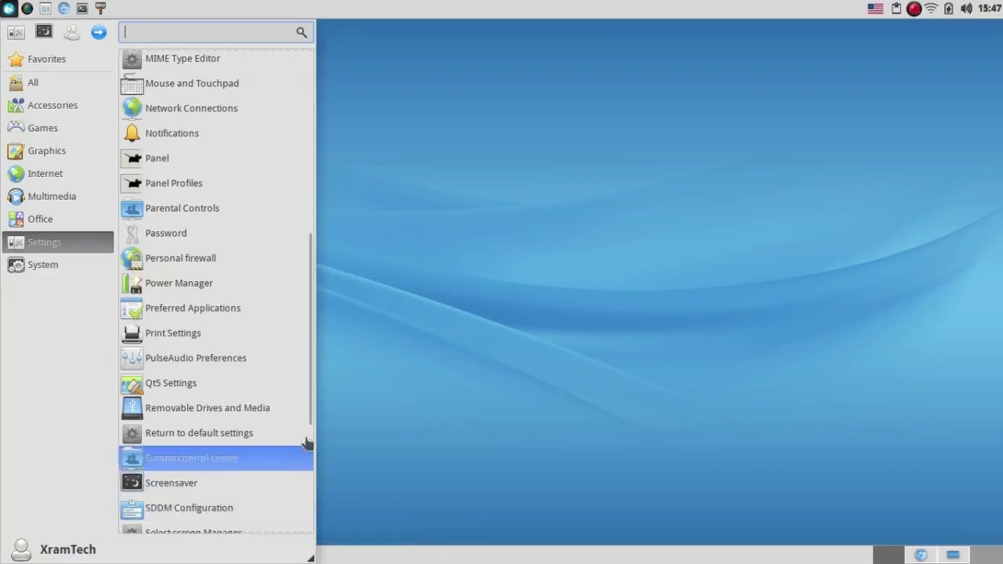
scroll(308, 422, down, 5)
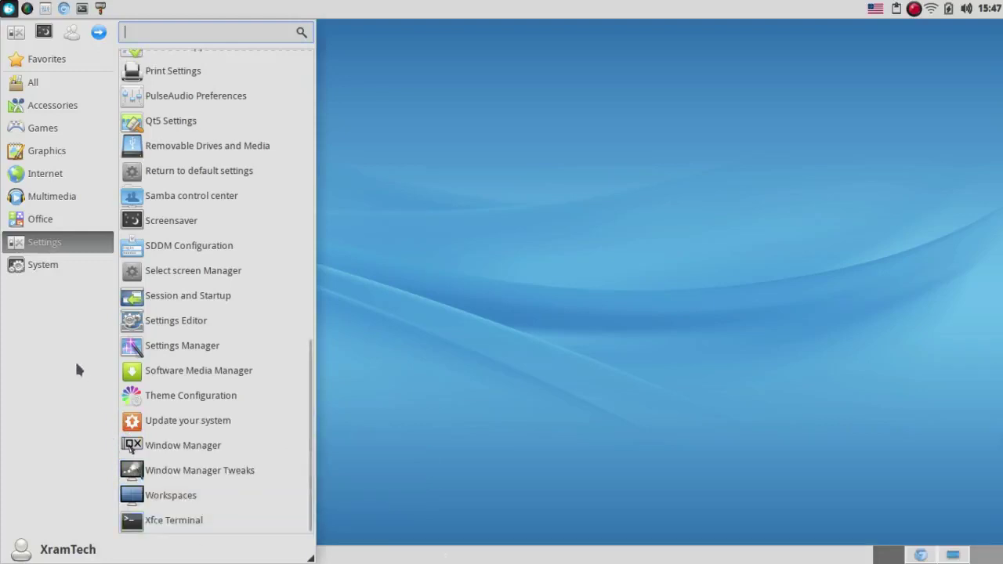
Show the System category with tools like Bulk Rename, GParted and Hardware Configuration Tool.
click(48, 269)
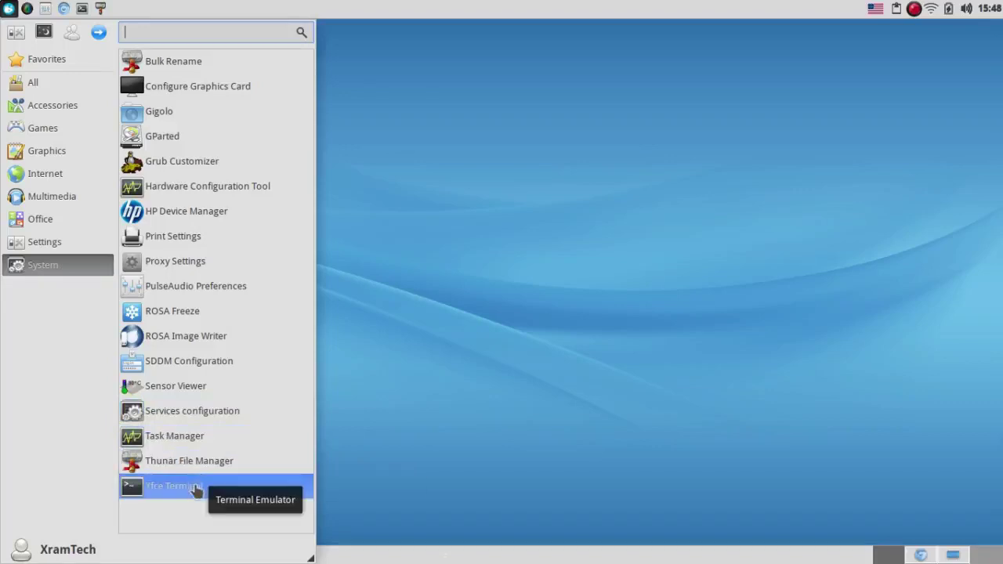
Launch the Hardware Configuration Tool, authenticating with the root password in the Query dialog.
click(205, 190)
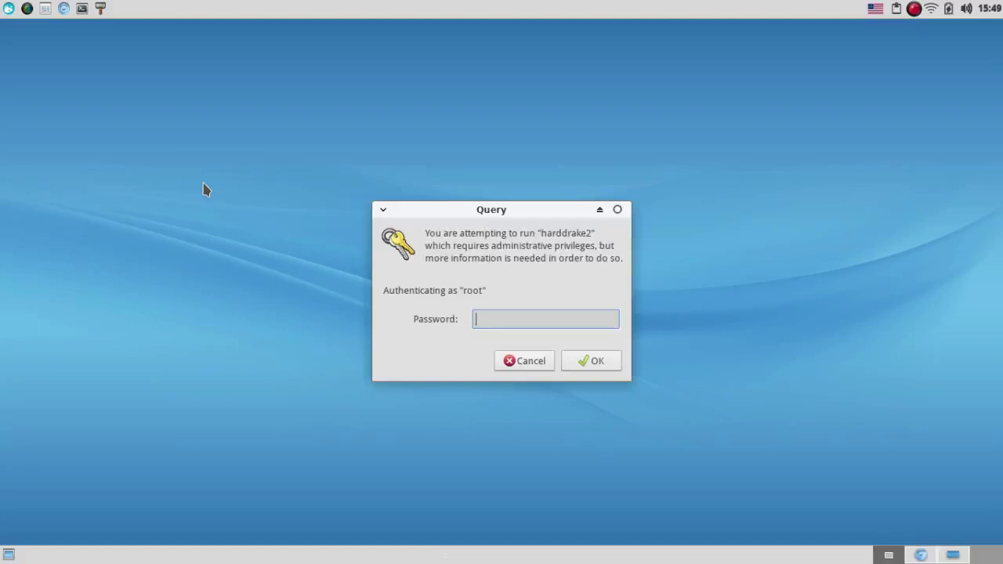
text(********)
click(597, 362)
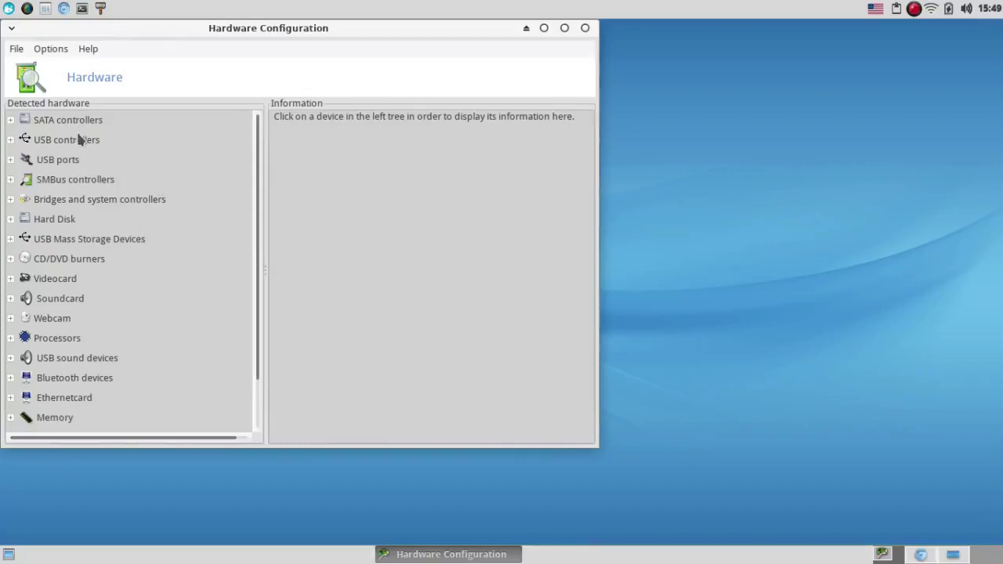
Check the detected Videocard entry, close Hardware Configuration, and reopen the Whisker applications menu.
click(10, 279)
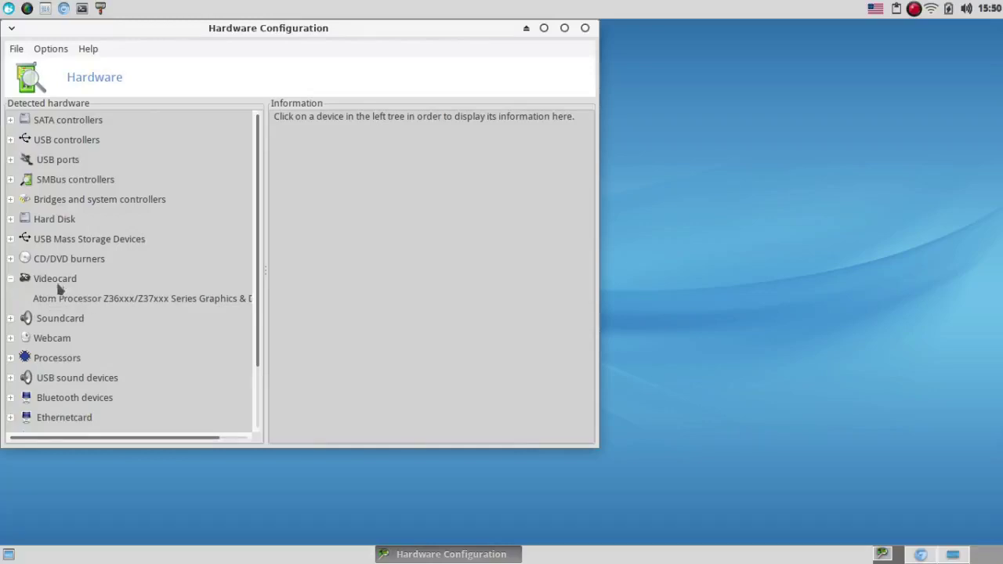
click(10, 279)
scroll(10, 284, down, 2)
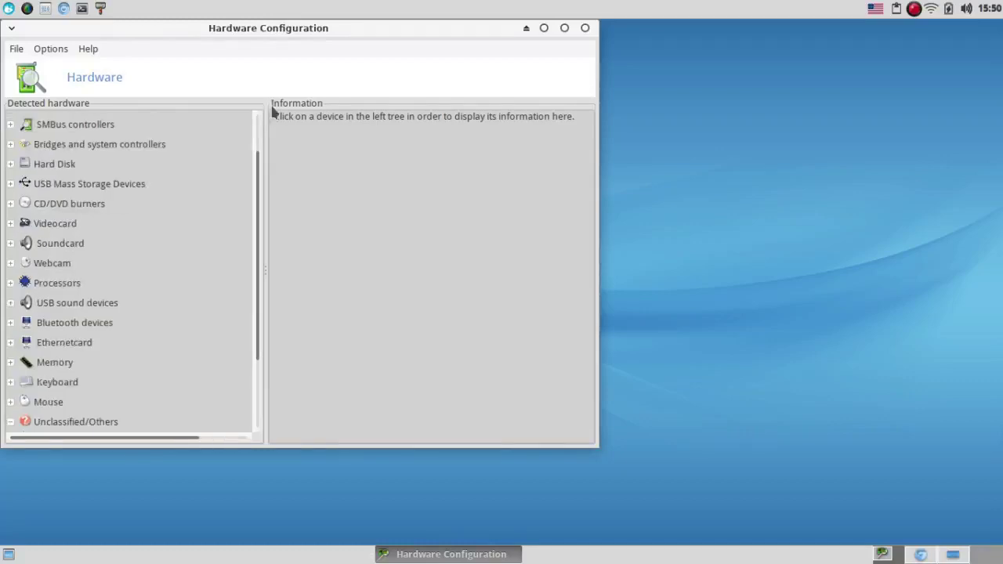
click(585, 28)
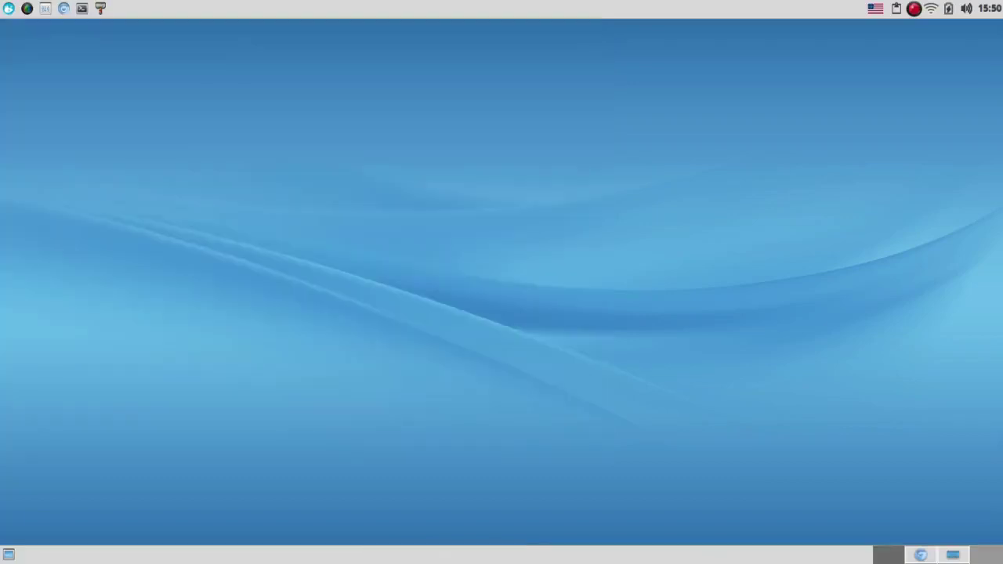
click(8, 8)
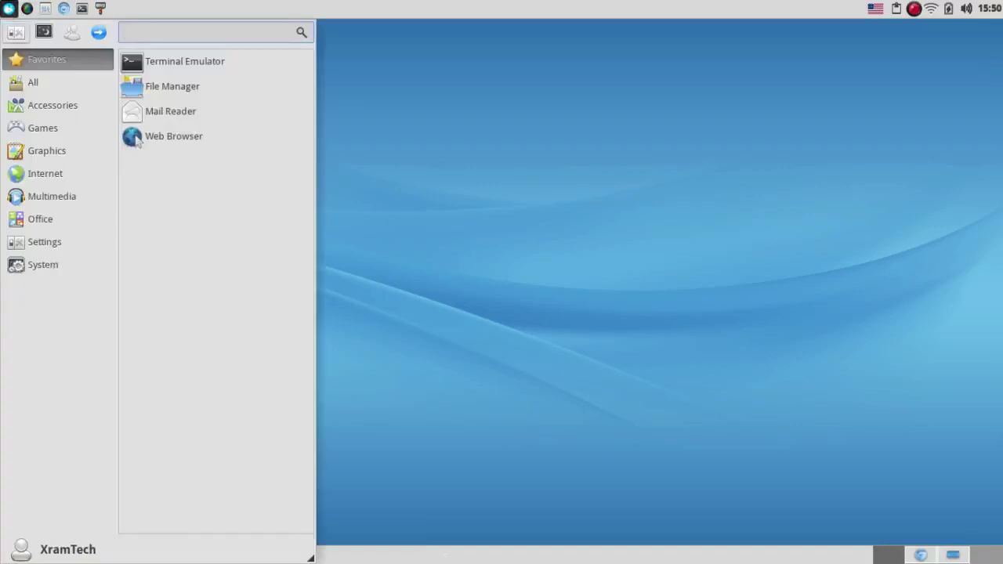
Open Settings Manager, maximize it, and scroll through its Personal, Hardware and System icons.
click(16, 32)
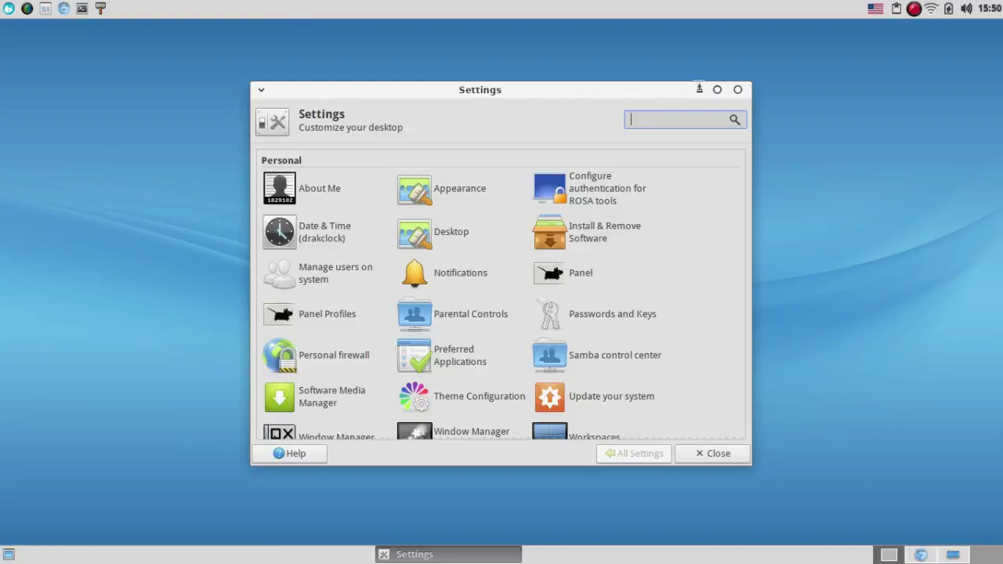
click(717, 89)
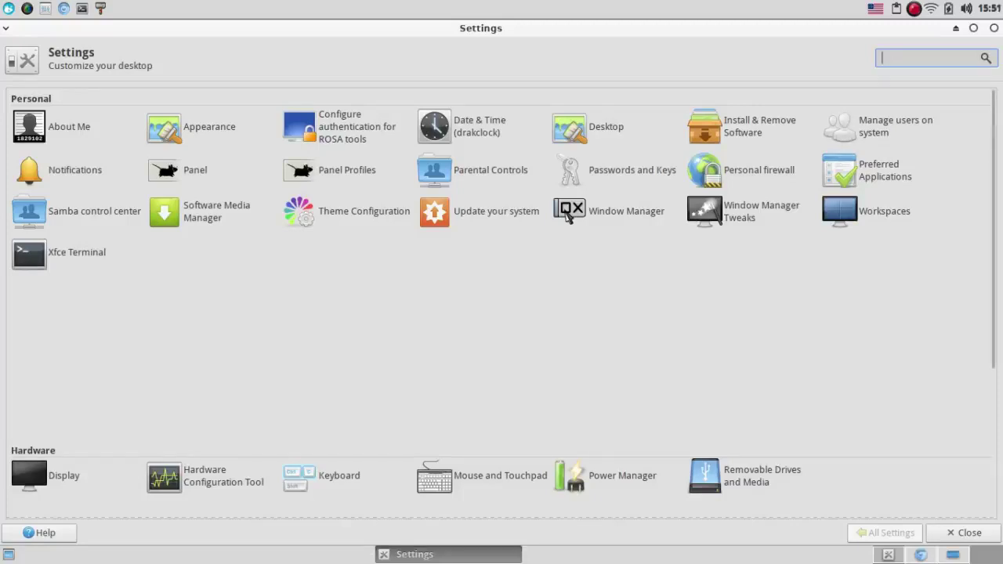
scroll(570, 217, down, 3)
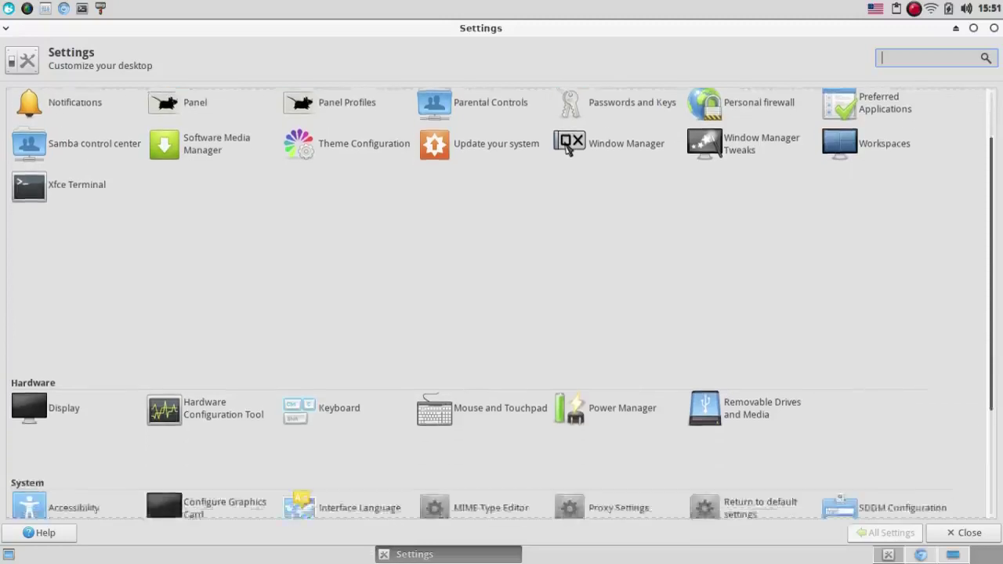
scroll(570, 137, down, 5)
Scroll back to the top and open Appearance to show its Style theme list.
scroll(208, 130, up, 8)
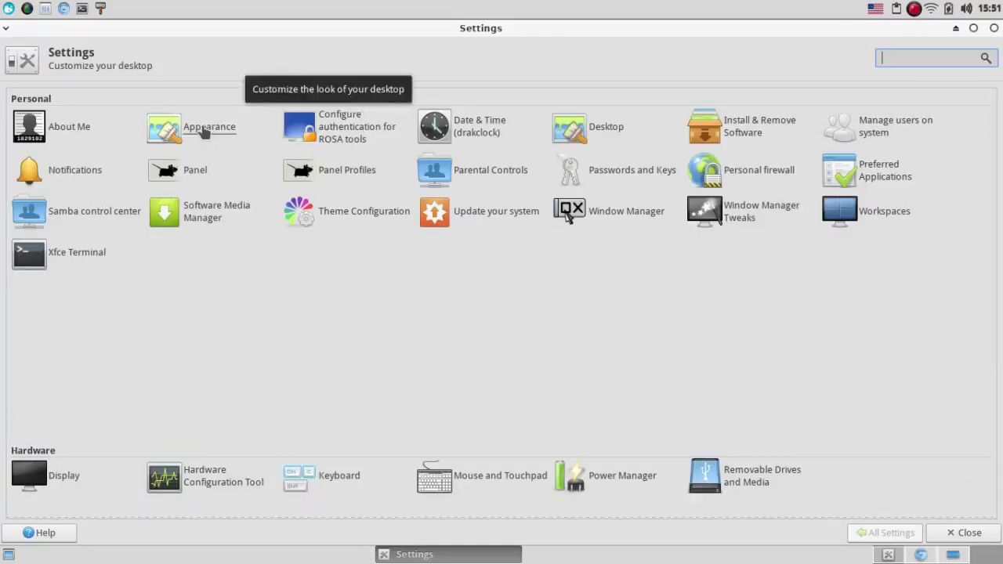
click(202, 131)
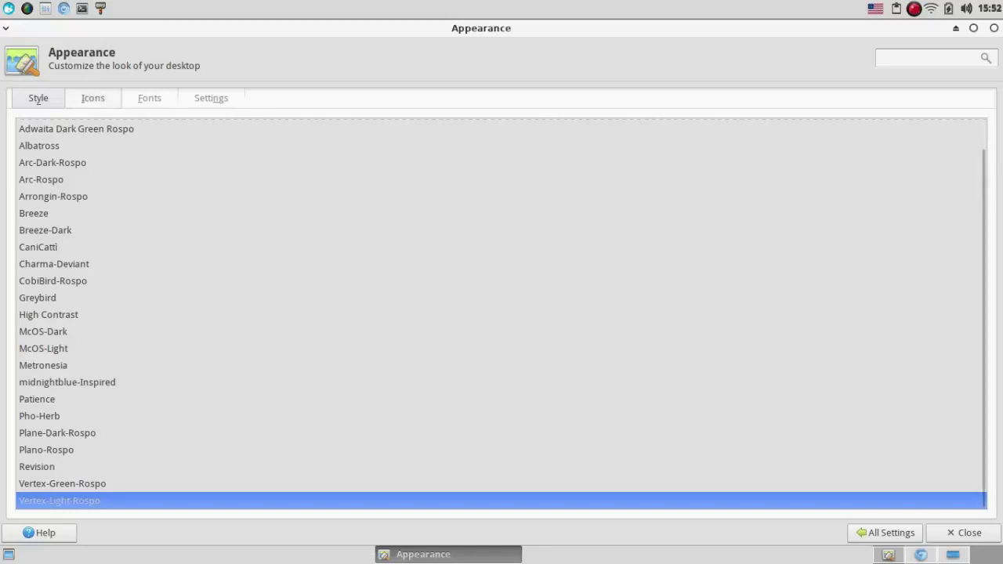
Browse the Icons, Fonts and Settings pages of the Appearance dialog.
click(93, 98)
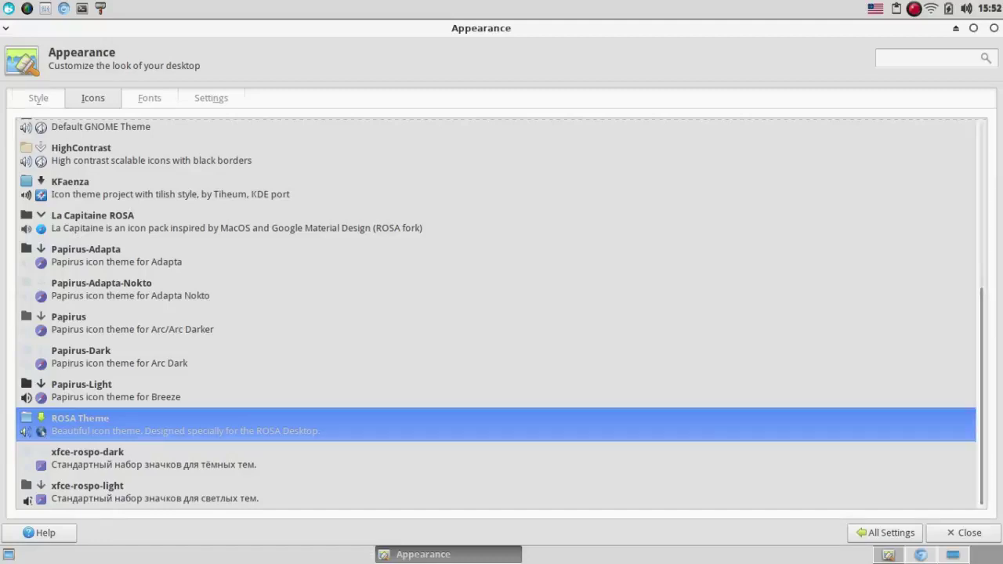
scroll(496, 313, up, 5)
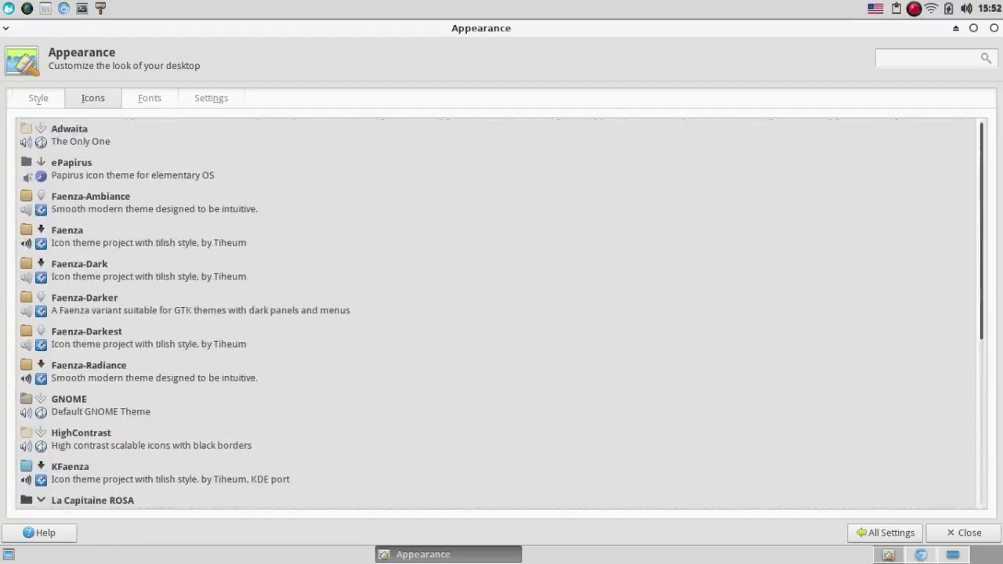
scroll(496, 313, down, 5)
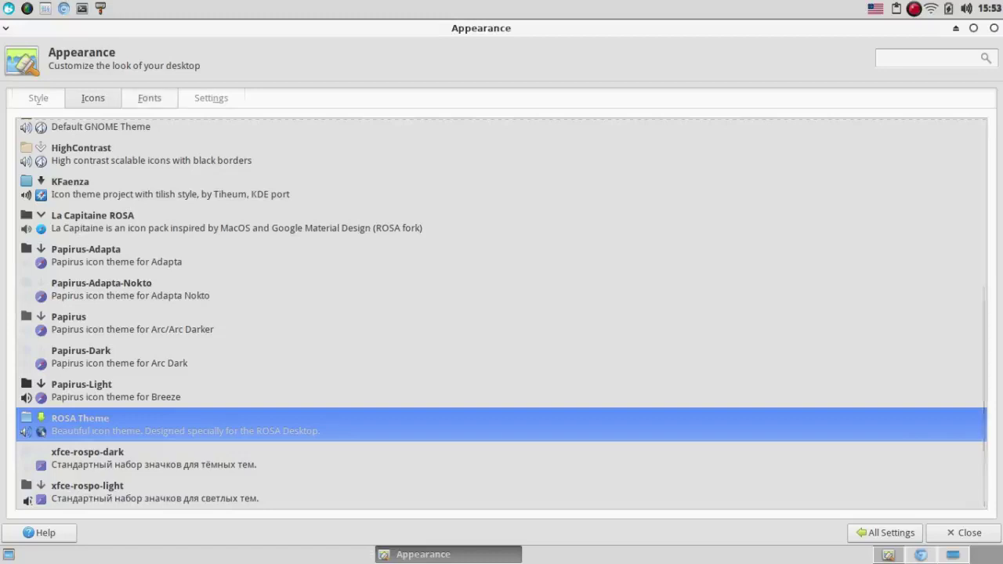
click(149, 98)
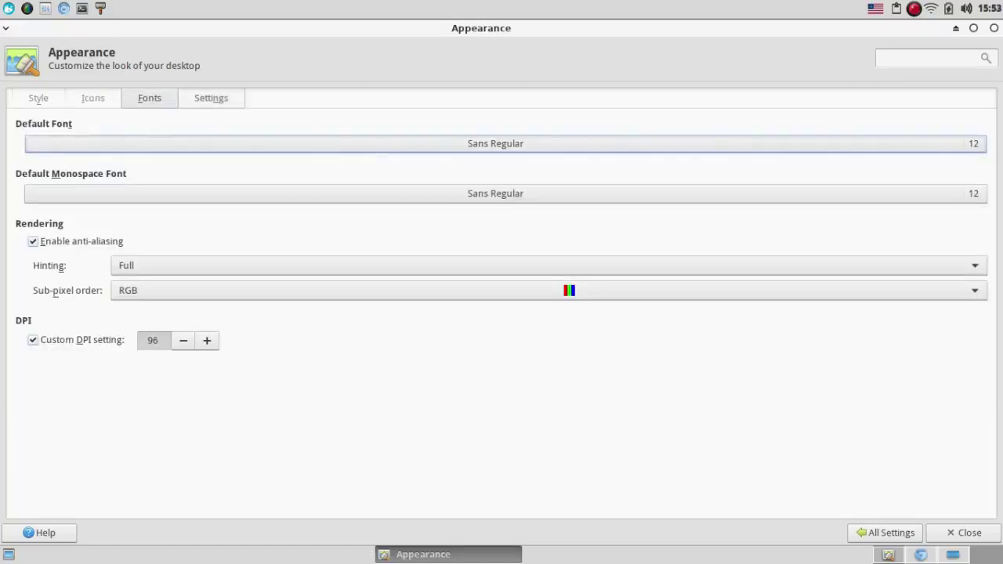
click(211, 97)
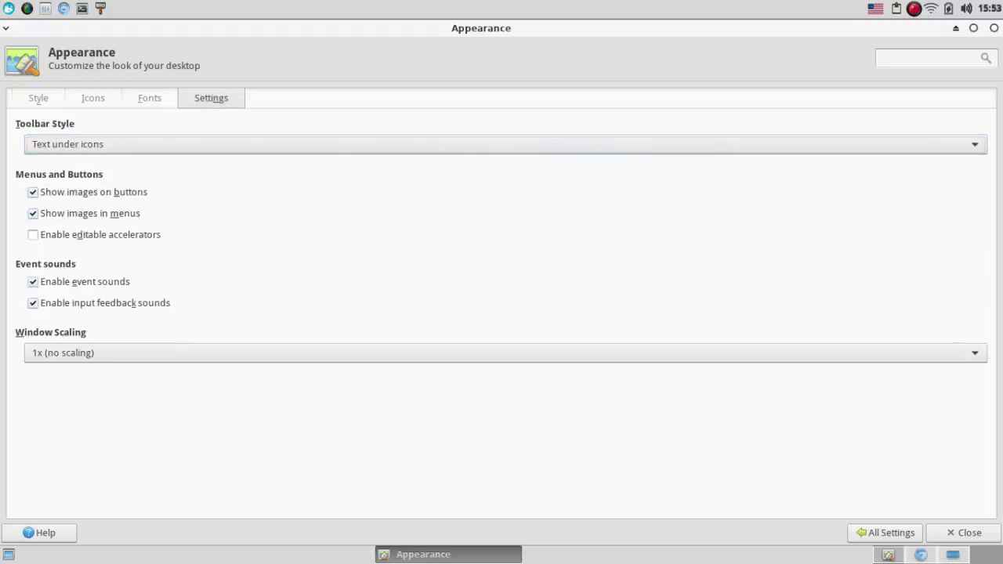
Close Appearance and run uname -a in the terminal to show the kernel version.
click(993, 29)
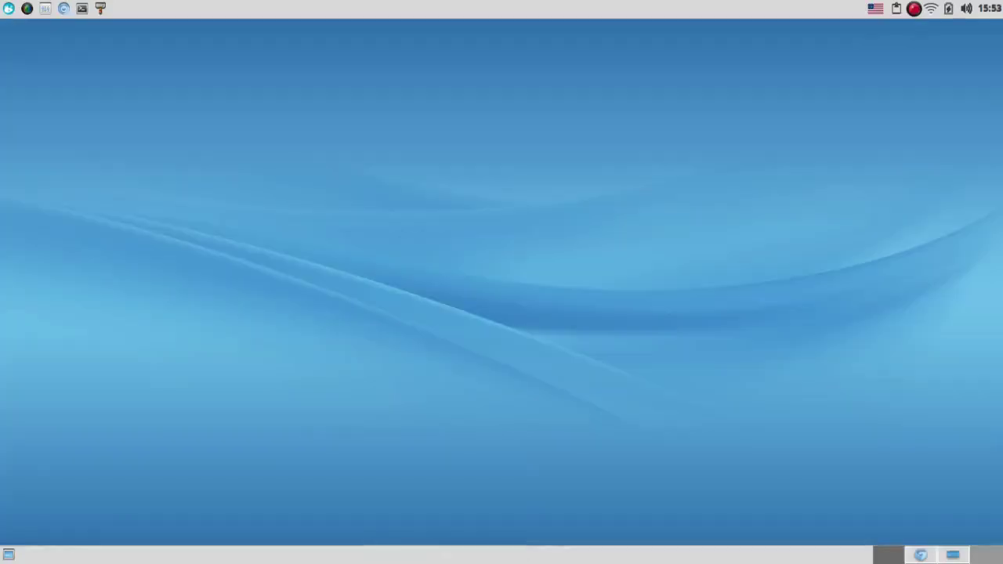
text(unam)
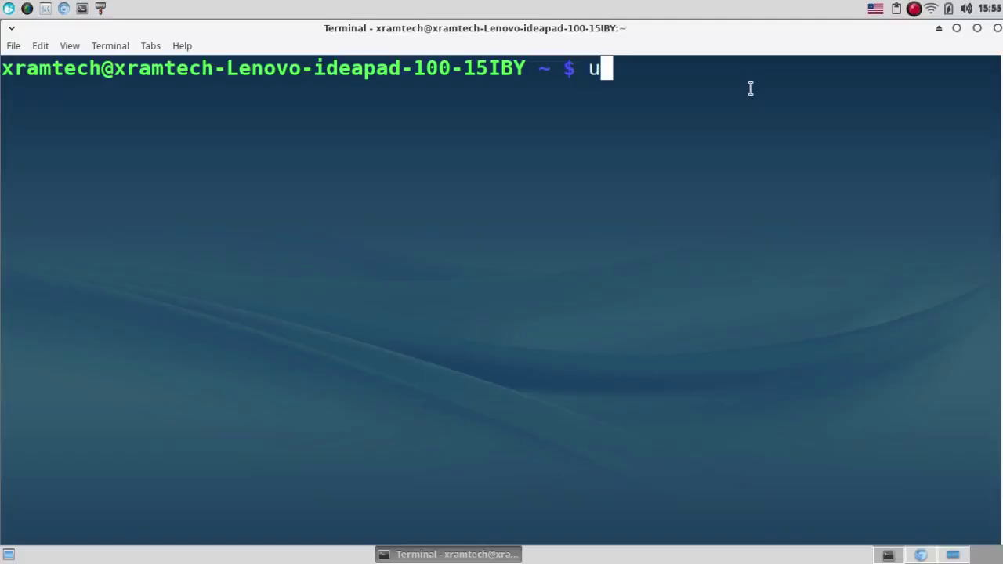
text(e)
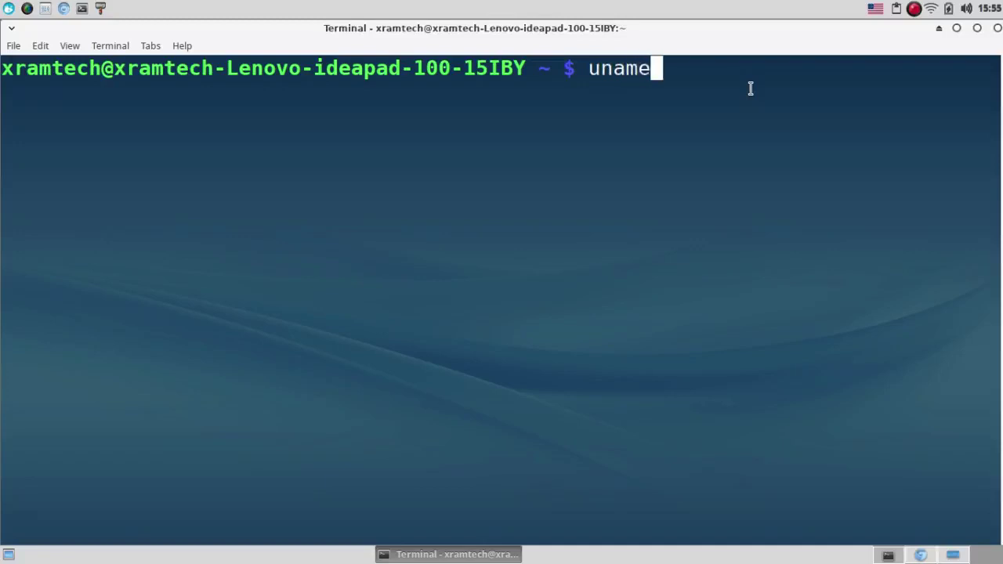
text( -a)
key(Return)
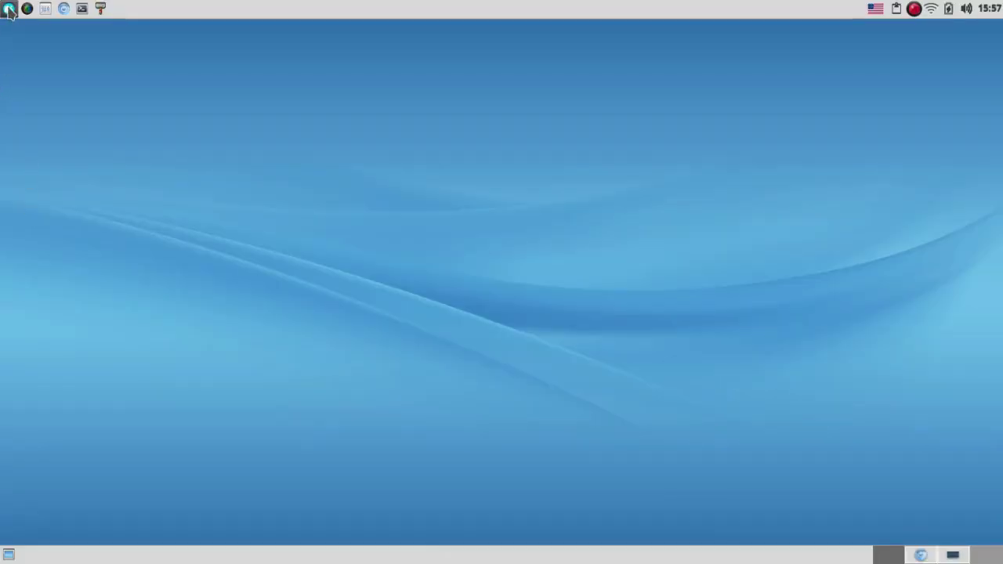
Launch Install & Remove Software via the Whisker Menu search 'in', authenticating with the root password.
click(9, 9)
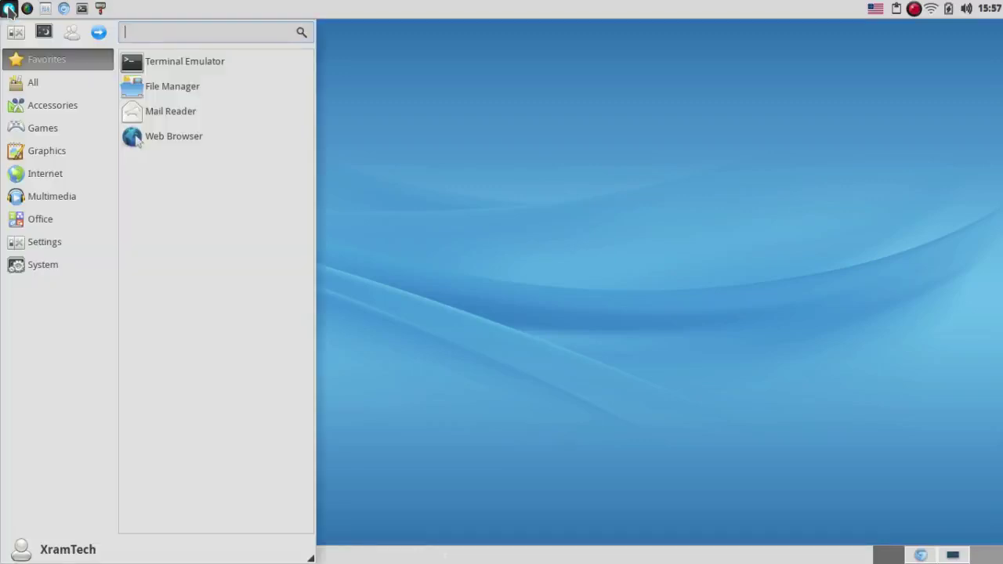
click(43, 128)
text(in)
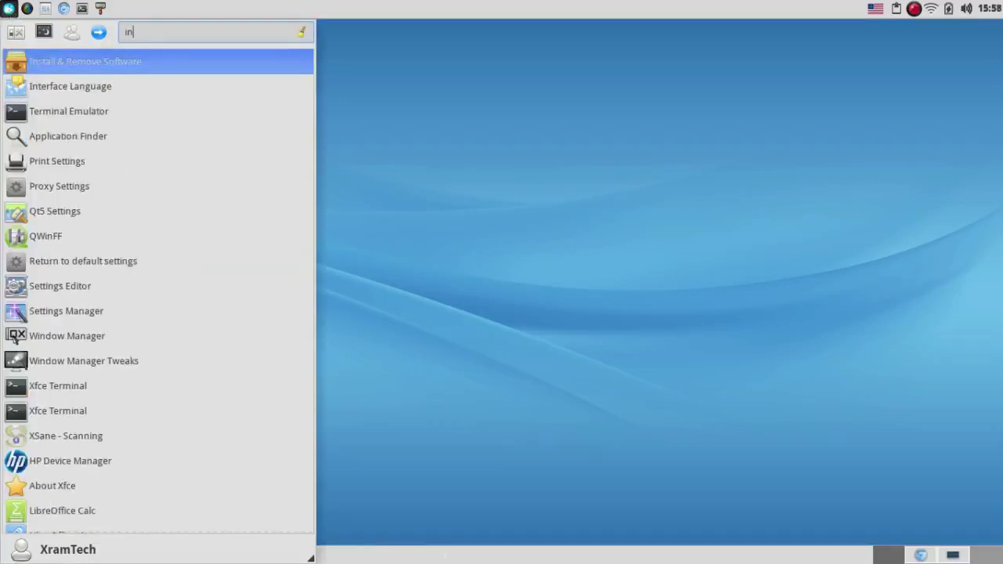
click(90, 69)
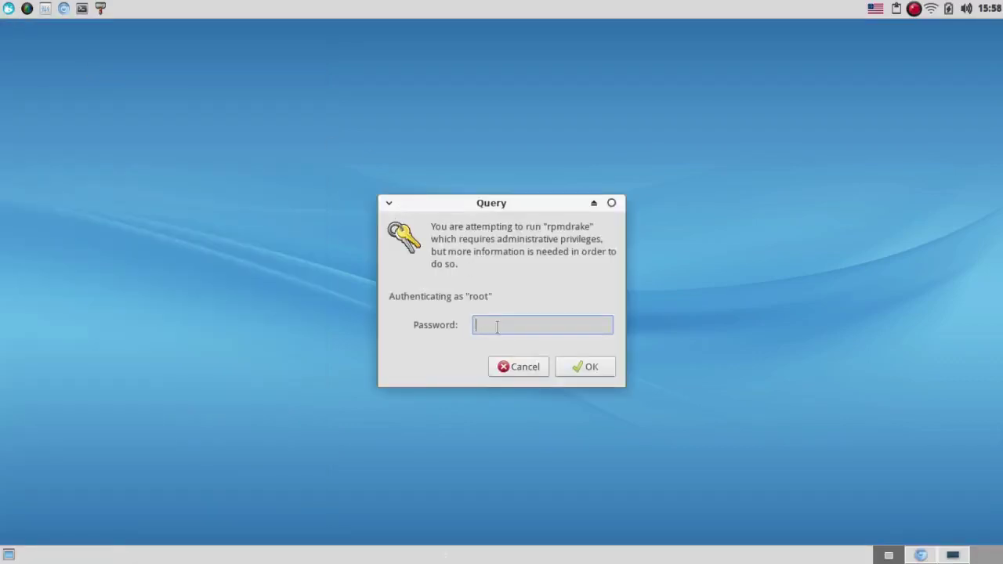
text(••••••••)
click(568, 376)
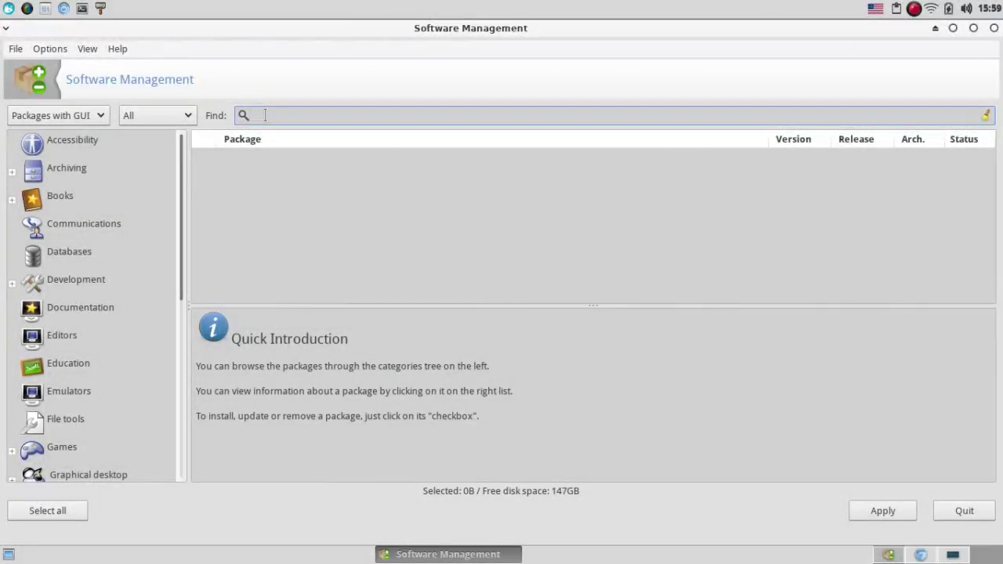
Search packages for 'libreoffice' and tick libreoffice-base for installation.
text(libreoffice)
key(Return)
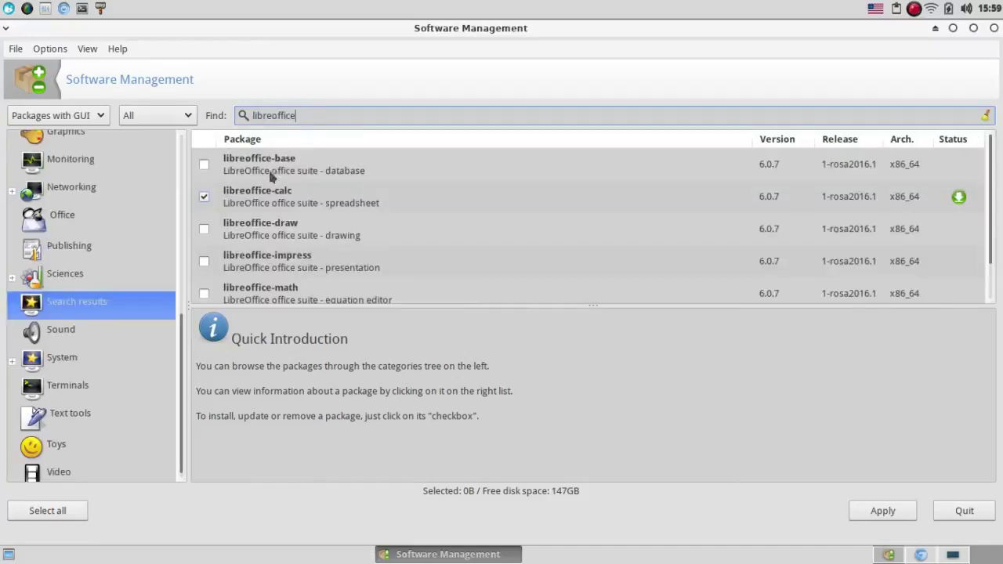
click(206, 164)
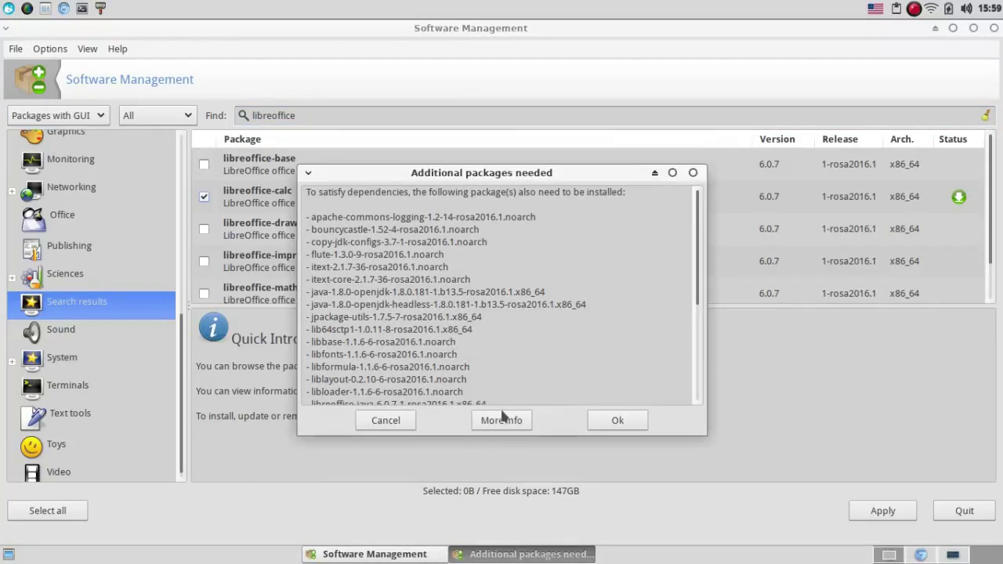
Accept dependencies, mark libreoffice-draw, -impress and -math, and apply to list 38 packages.
click(604, 419)
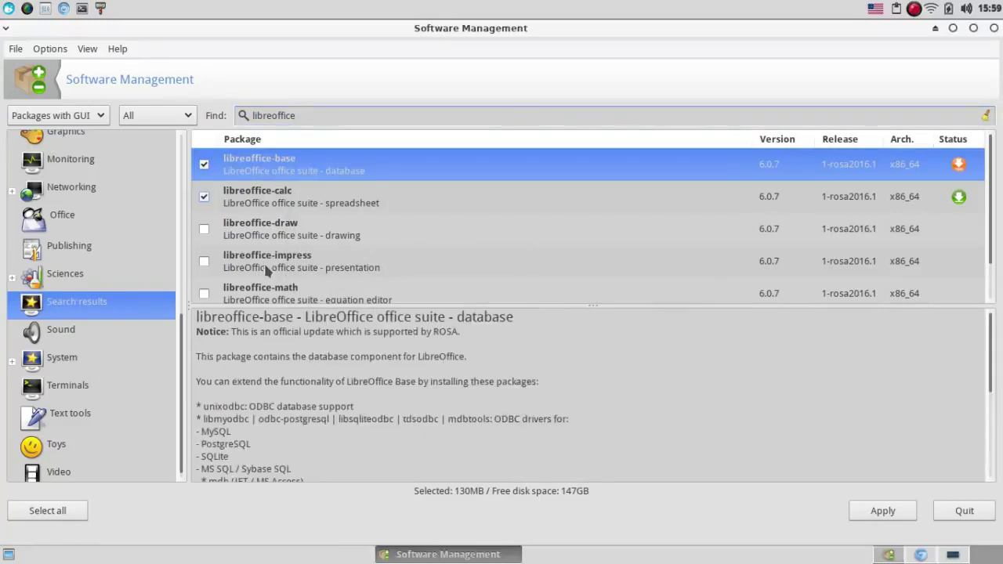
click(203, 230)
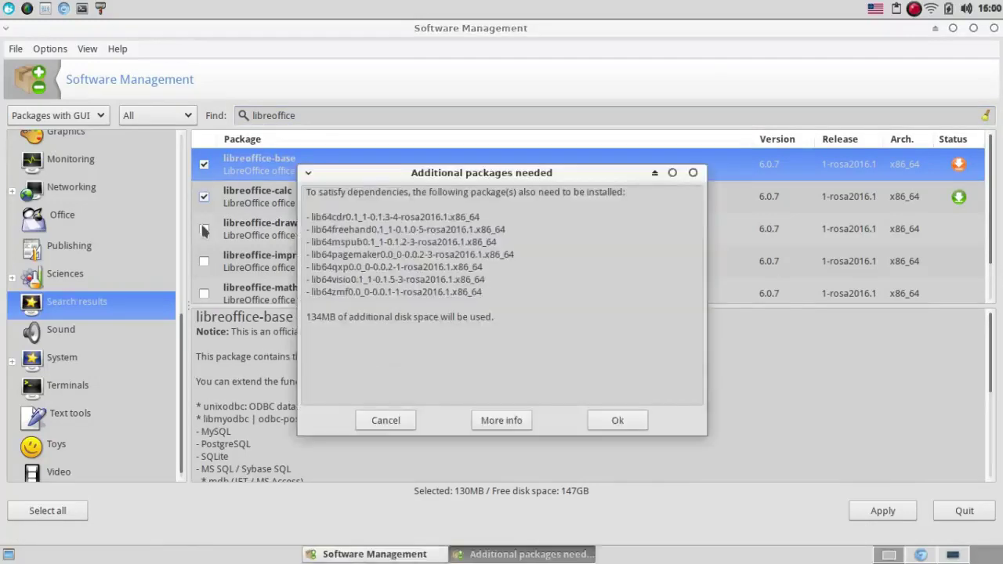
click(619, 424)
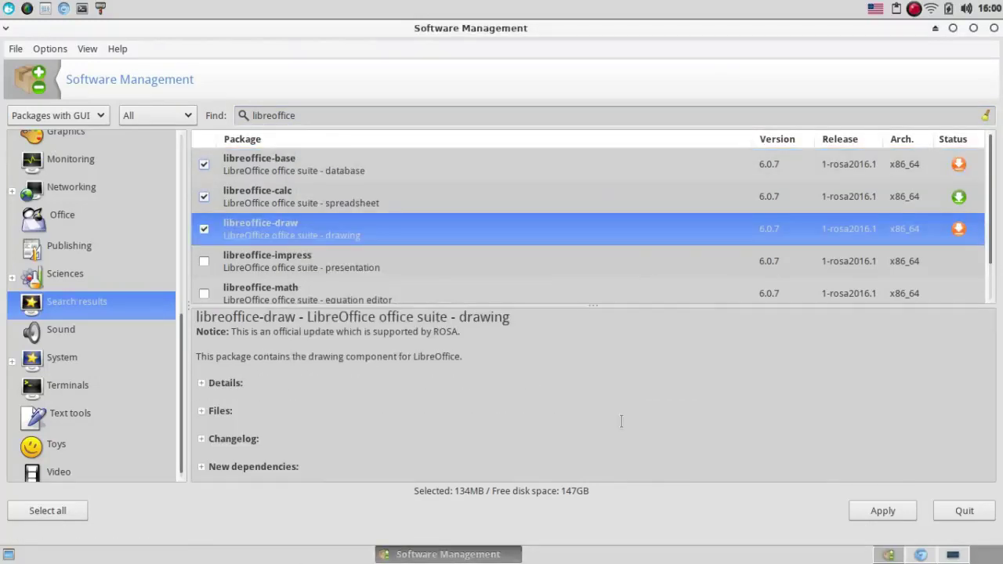
click(203, 257)
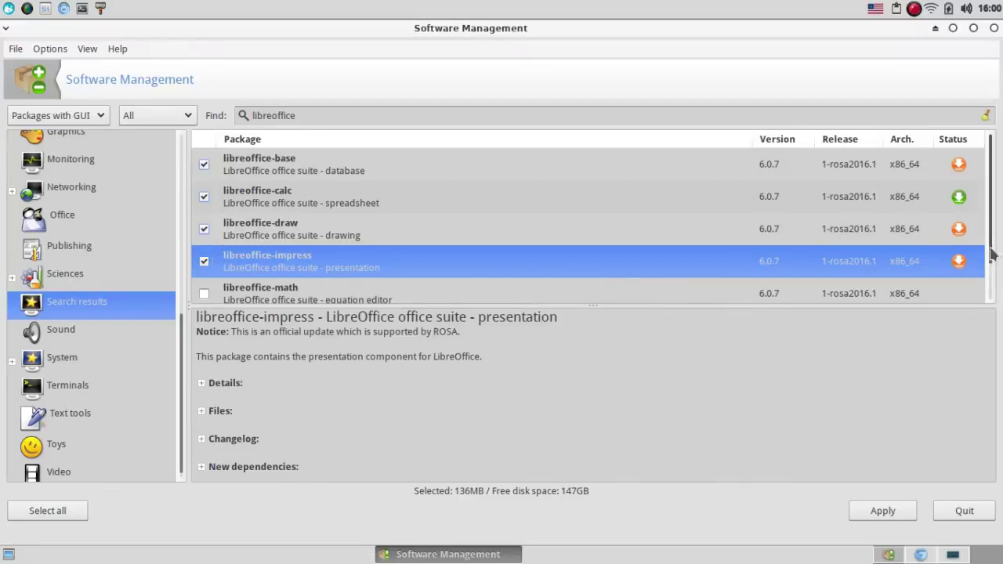
scroll(993, 252, down, 1)
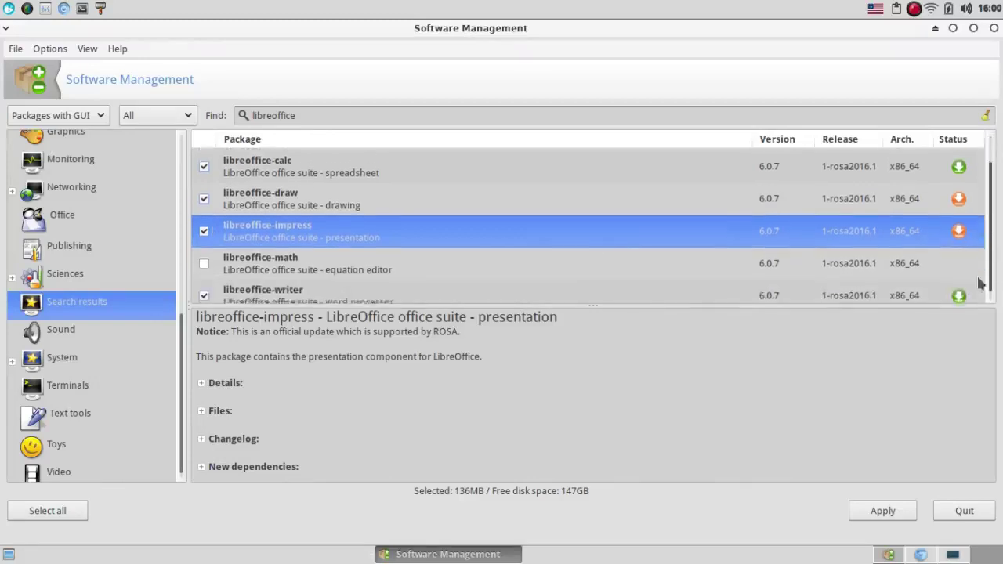
click(204, 254)
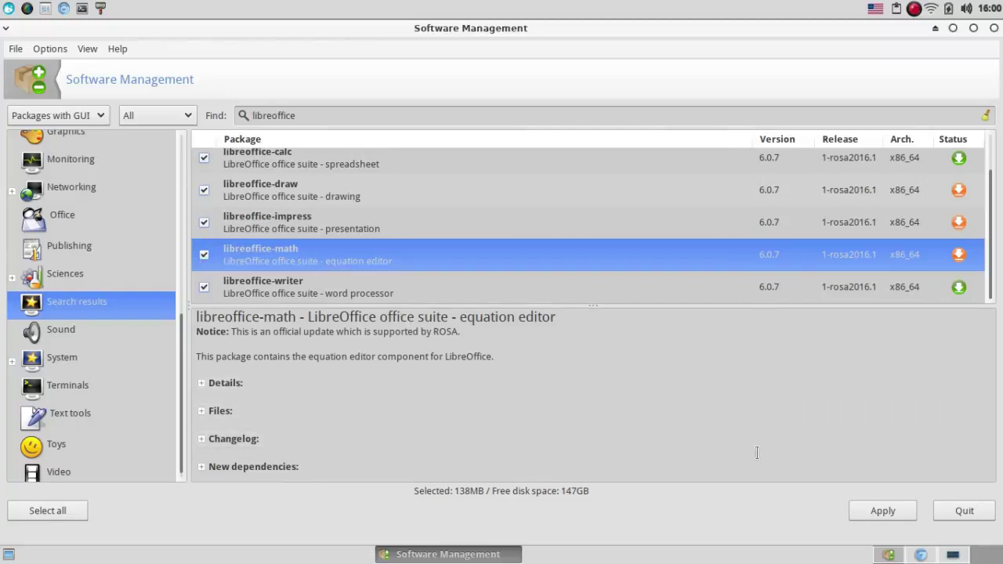
click(872, 510)
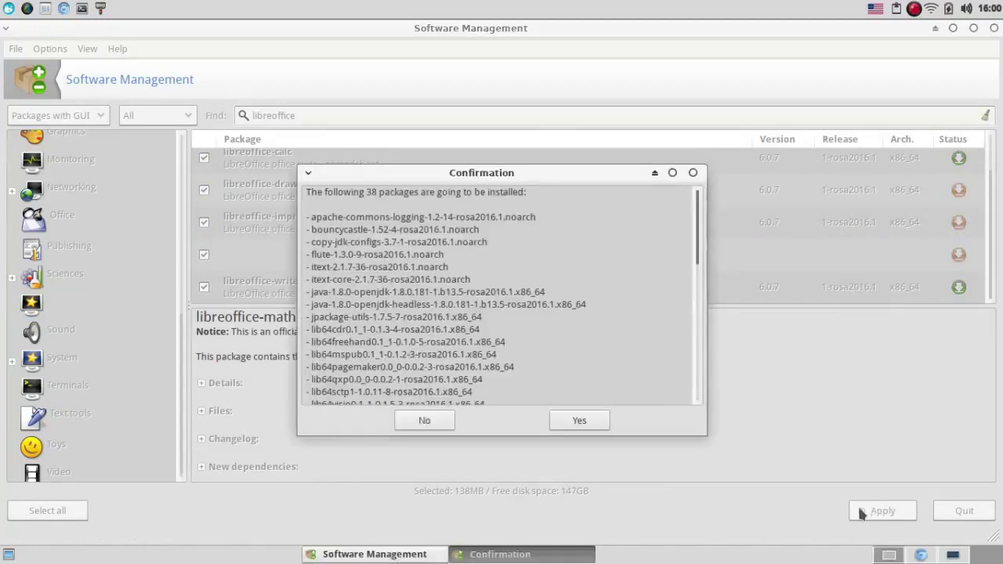
Confirm installing the 38 packages and let the LibreOffice install complete.
click(596, 421)
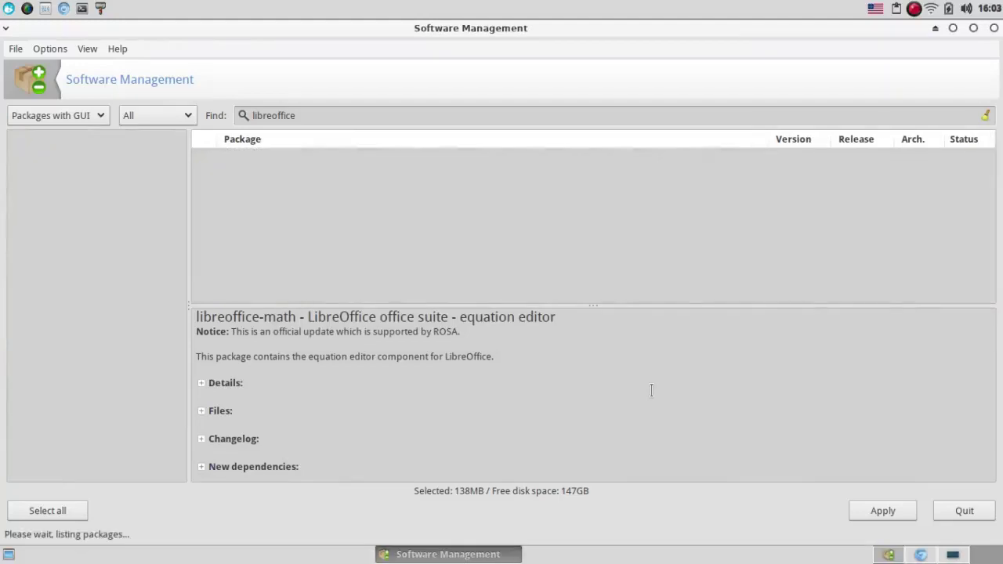
Close the Software Management window.
click(993, 29)
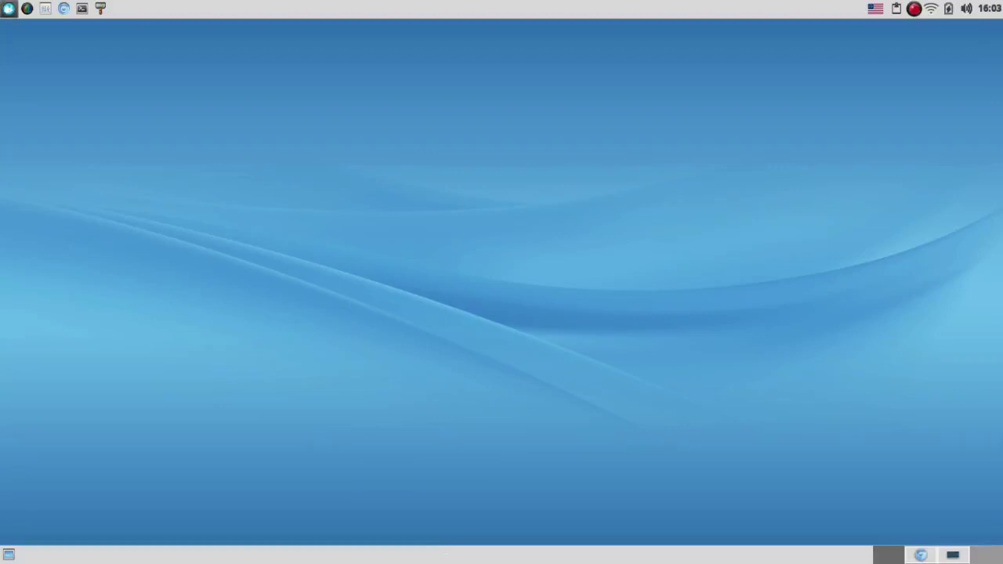
Launch LibreOffice from the Whisker Menu's Office category to reach its Start Center.
click(9, 8)
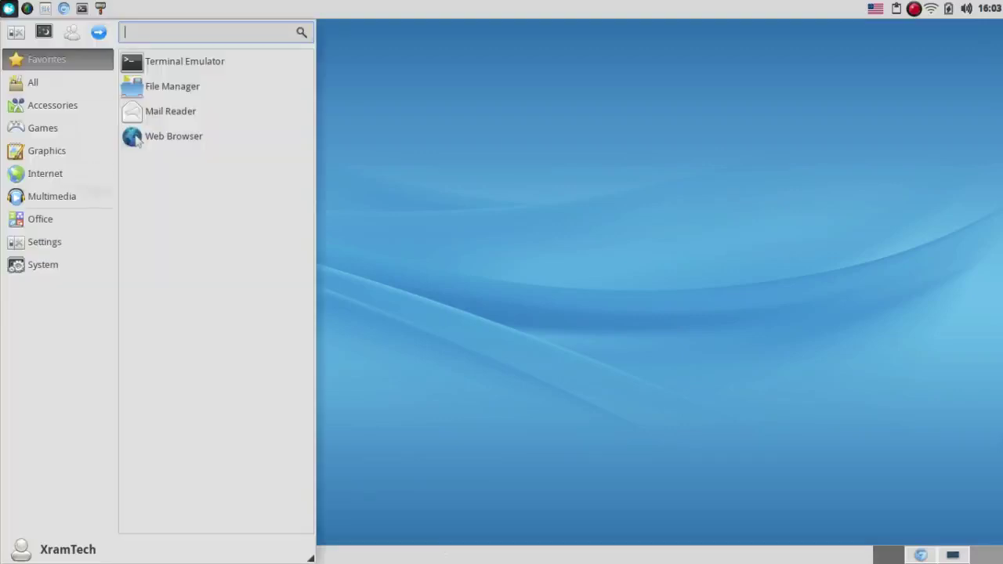
click(52, 196)
click(41, 219)
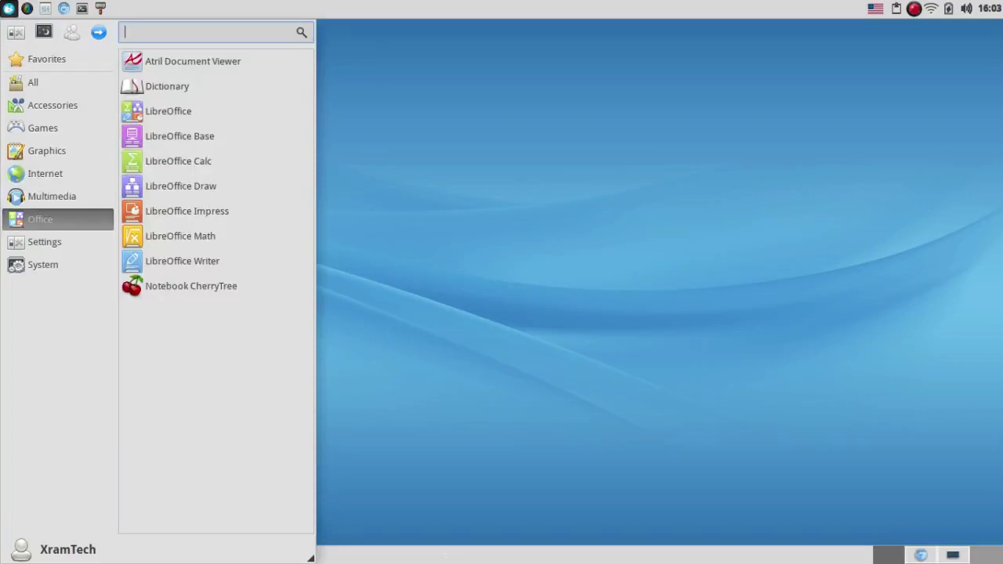
click(146, 116)
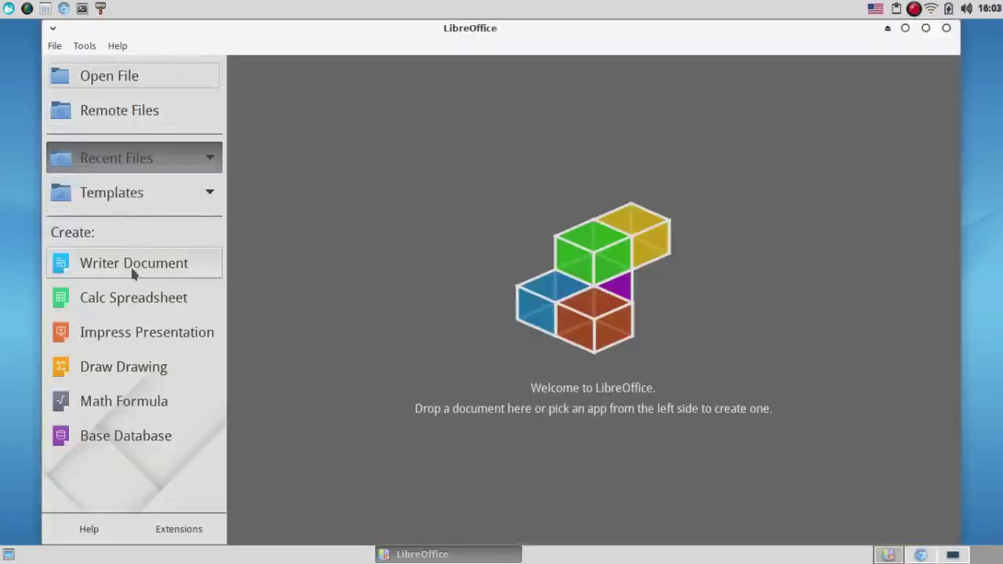
Check LibreOffice's About box shows version 6.0.7.3, then close LibreOffice.
click(116, 47)
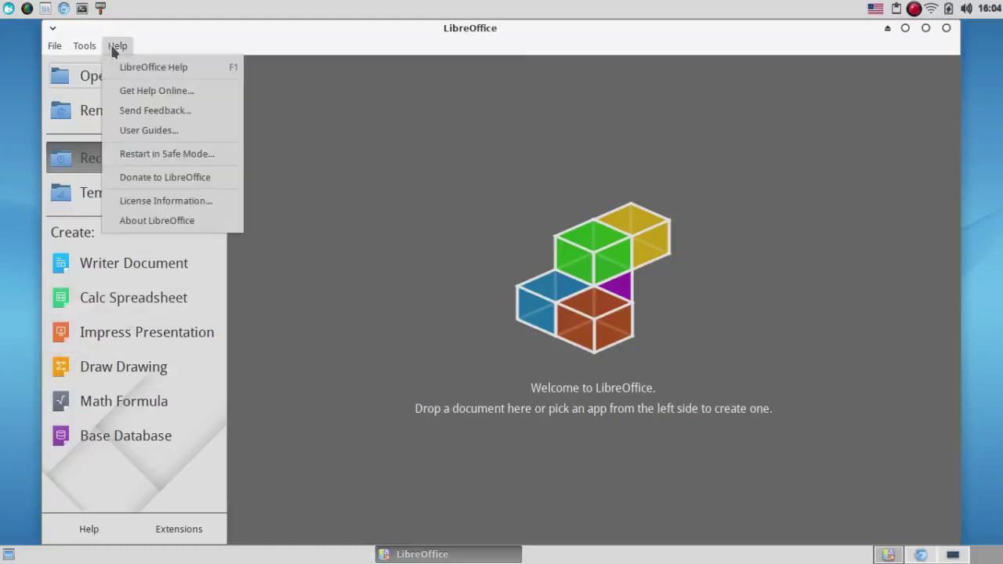
click(138, 223)
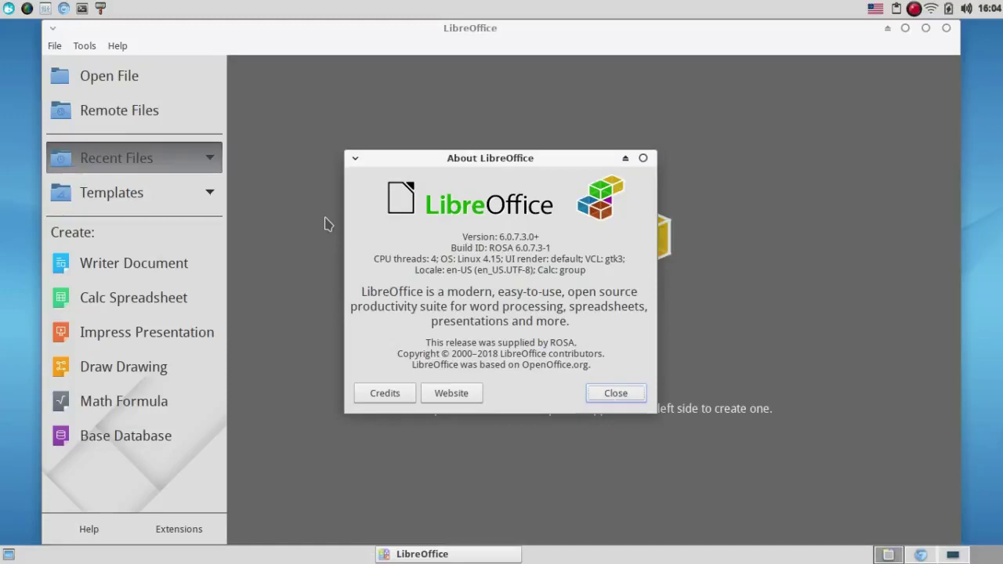
click(643, 157)
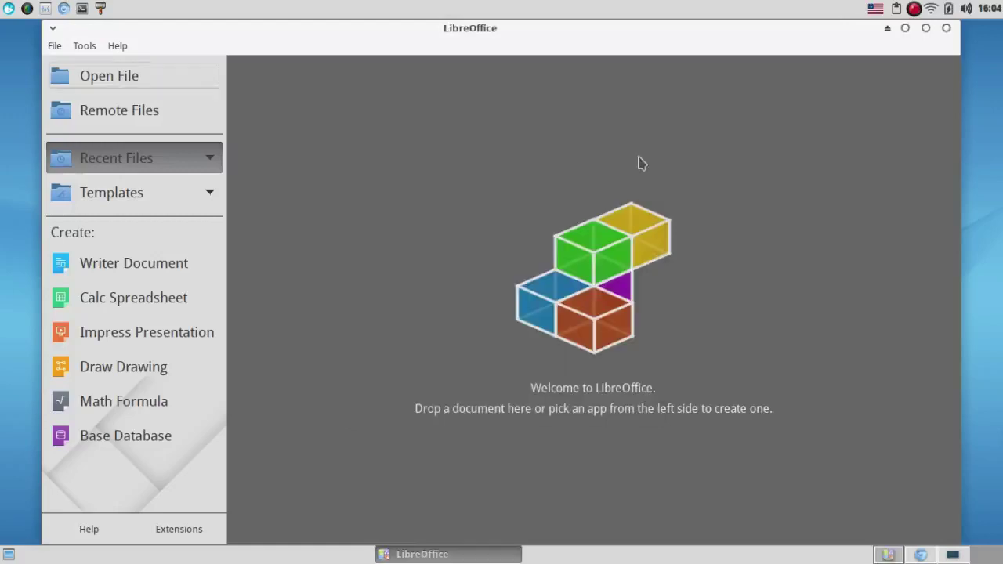
click(948, 29)
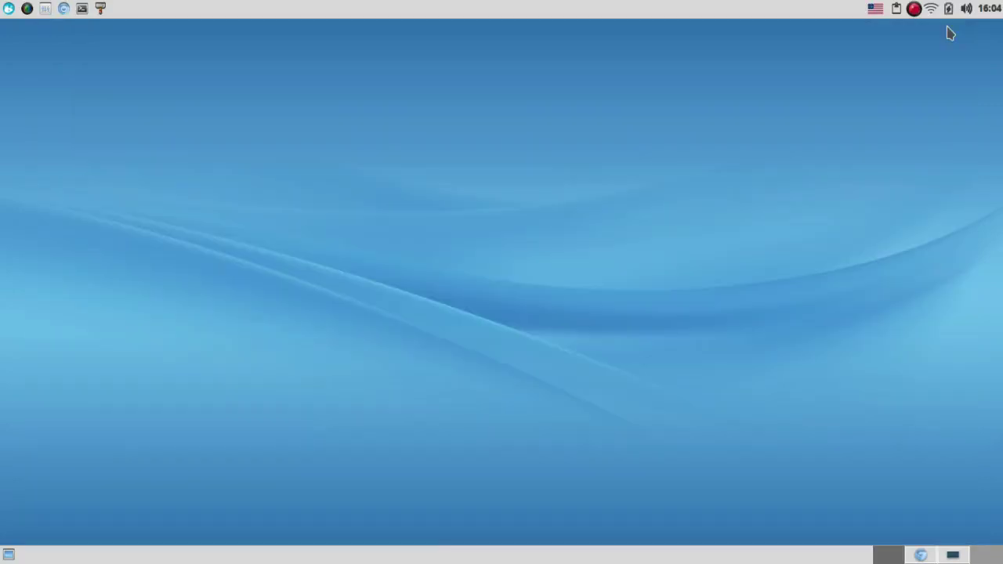
right_click(424, 259)
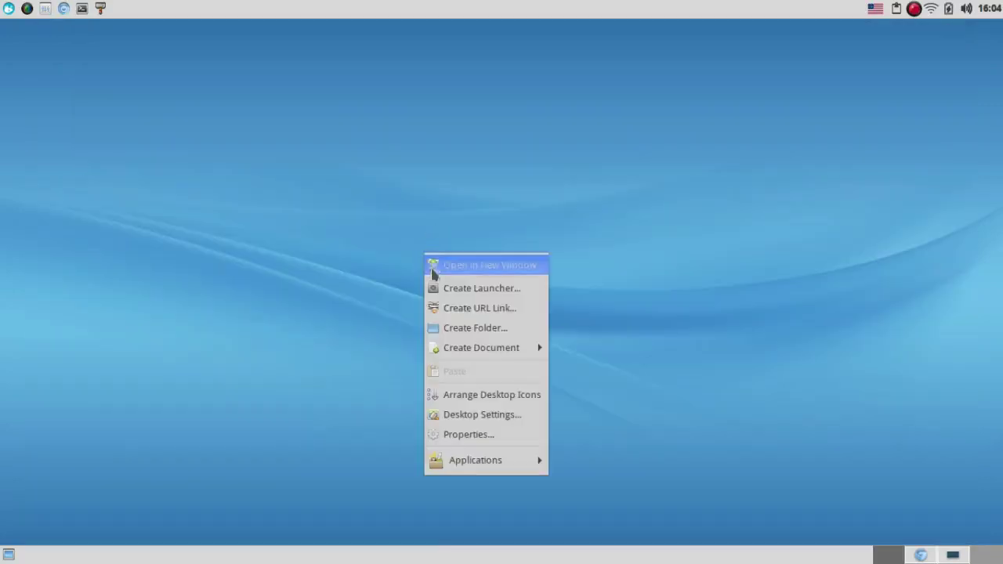
click(443, 415)
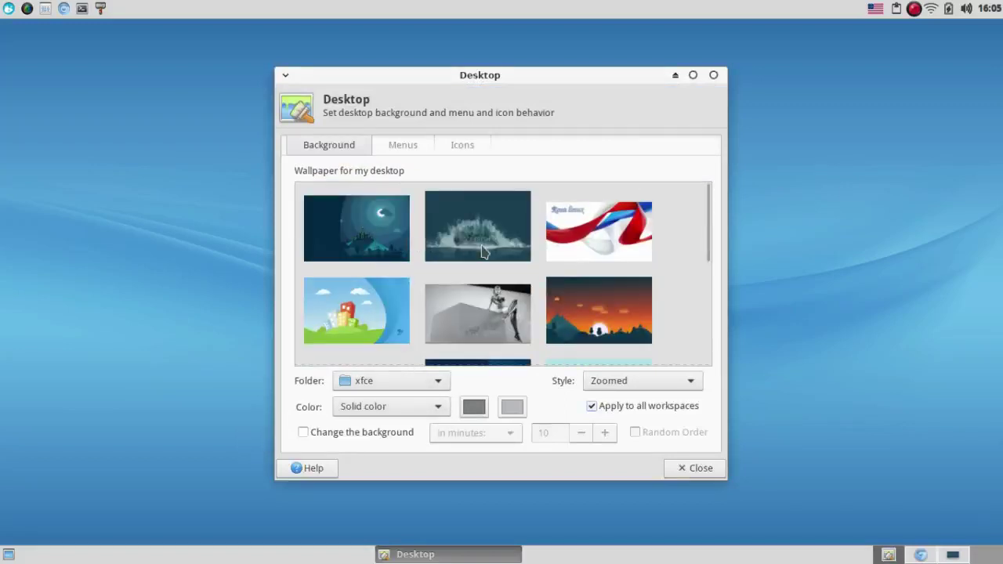
click(407, 222)
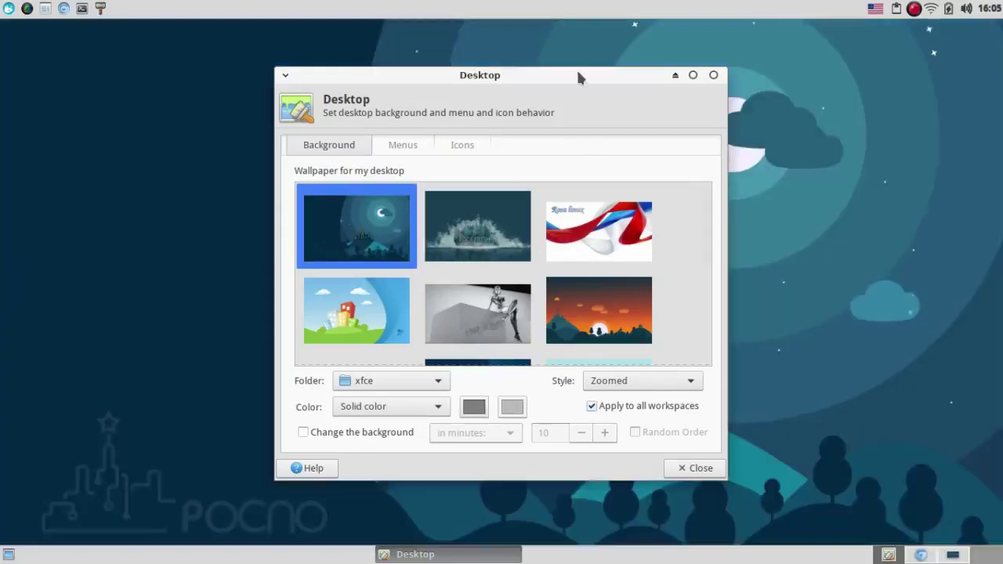
drag(578, 72, 853, 39)
click(783, 192)
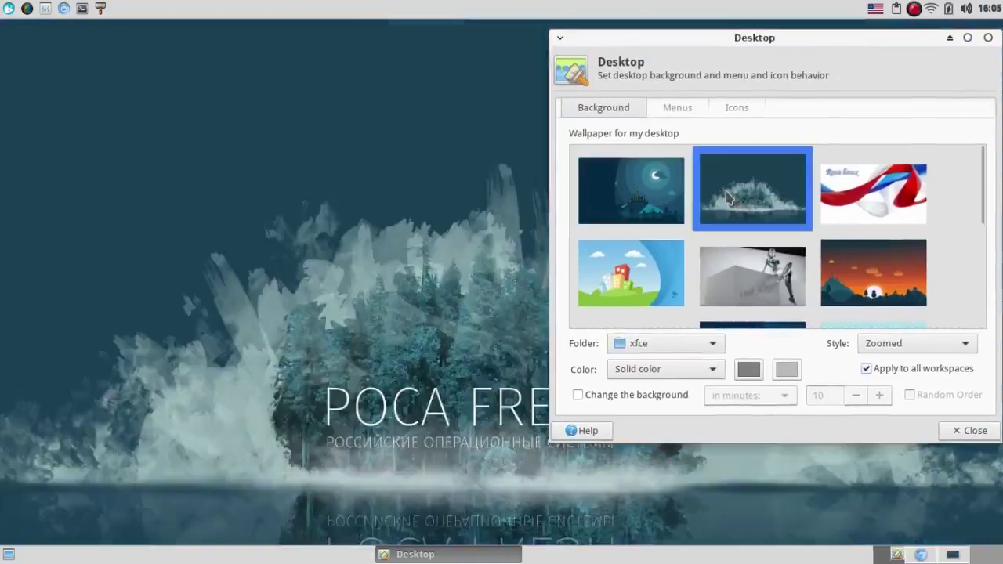
click(848, 196)
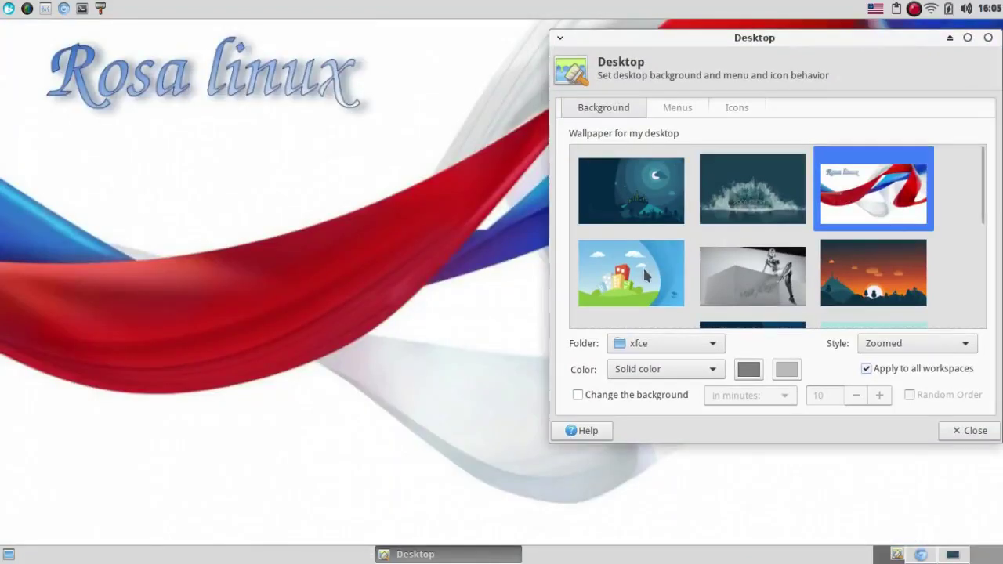
click(647, 275)
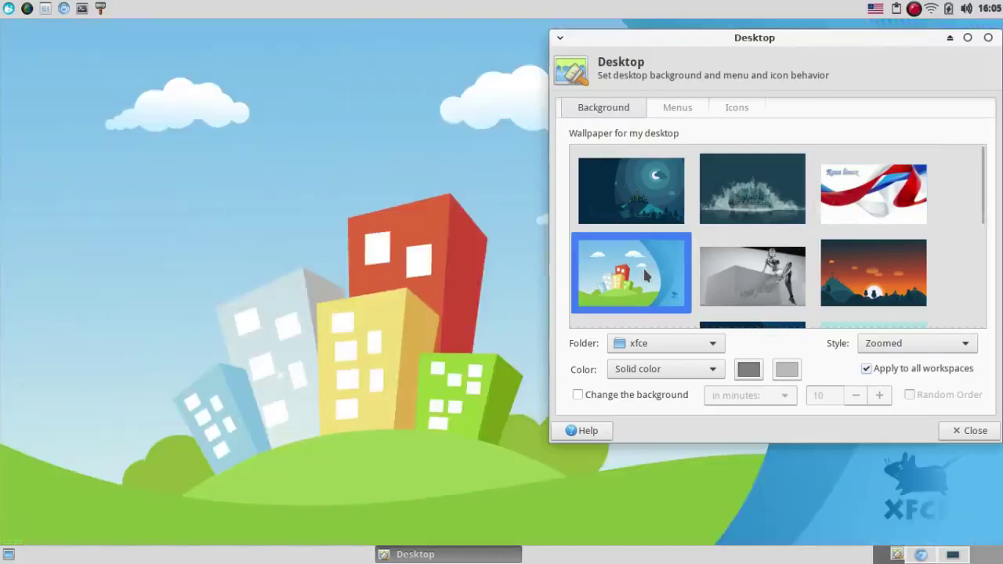
click(735, 274)
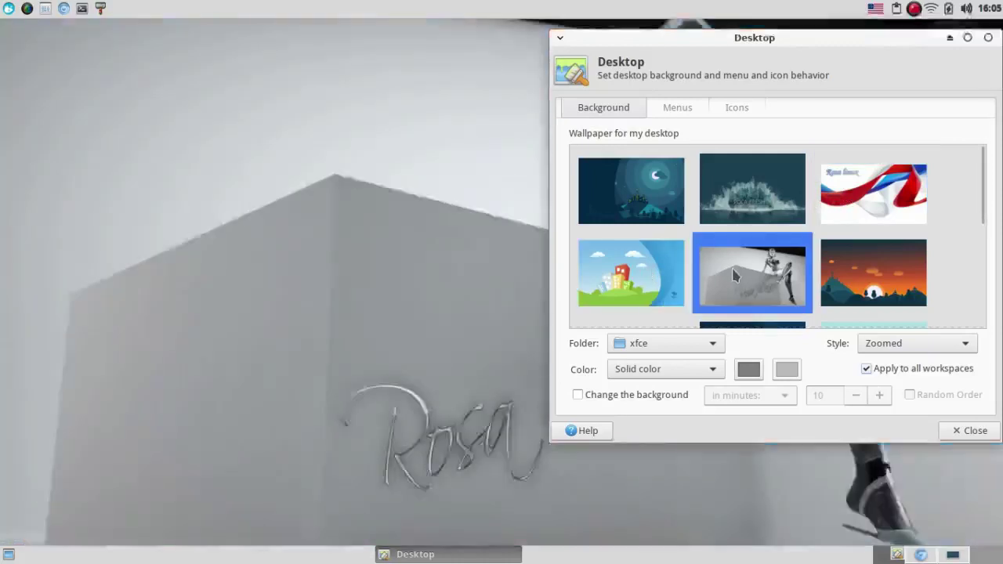
click(845, 273)
scroll(986, 227, down, 2)
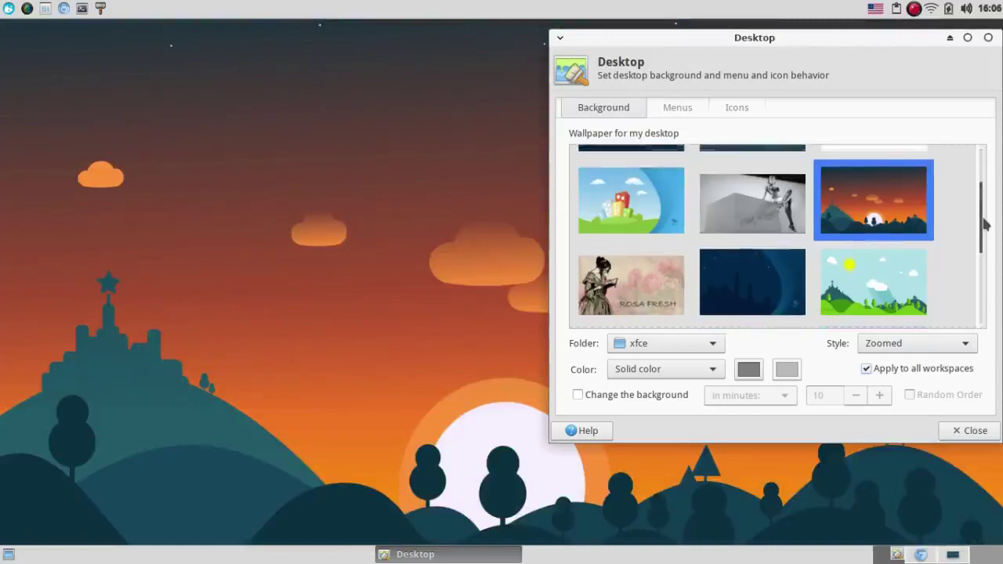
drag(986, 227, 978, 269)
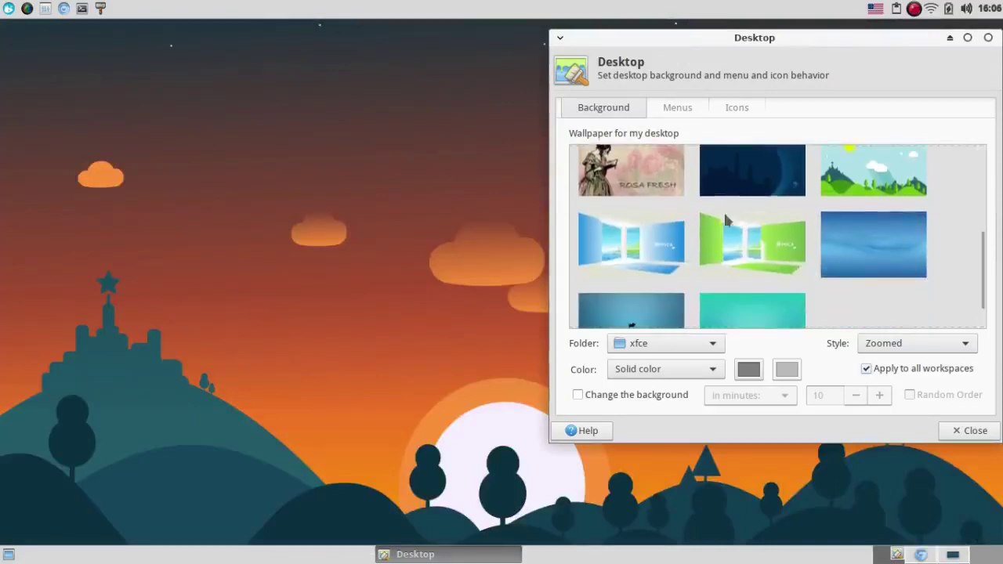
click(668, 179)
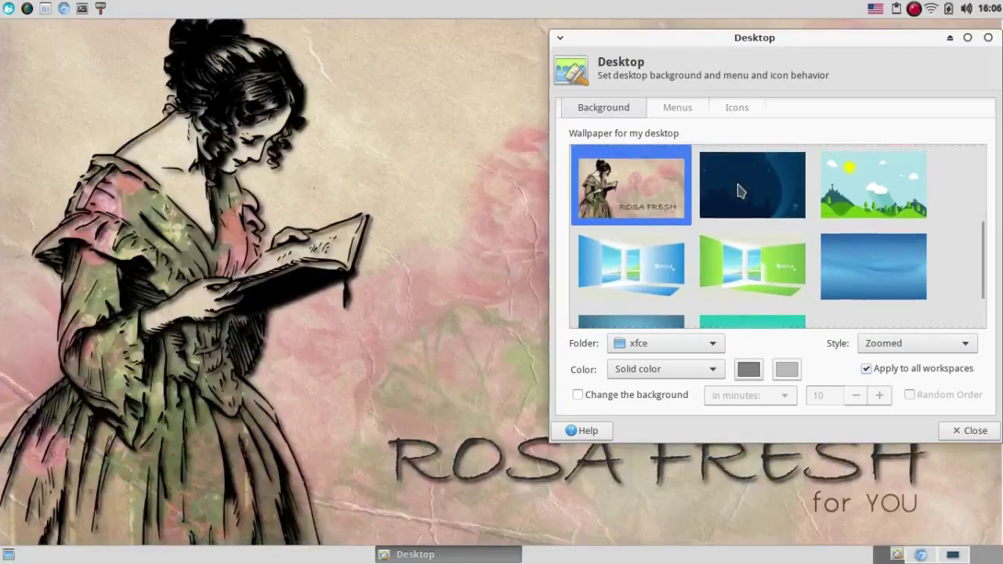
click(740, 192)
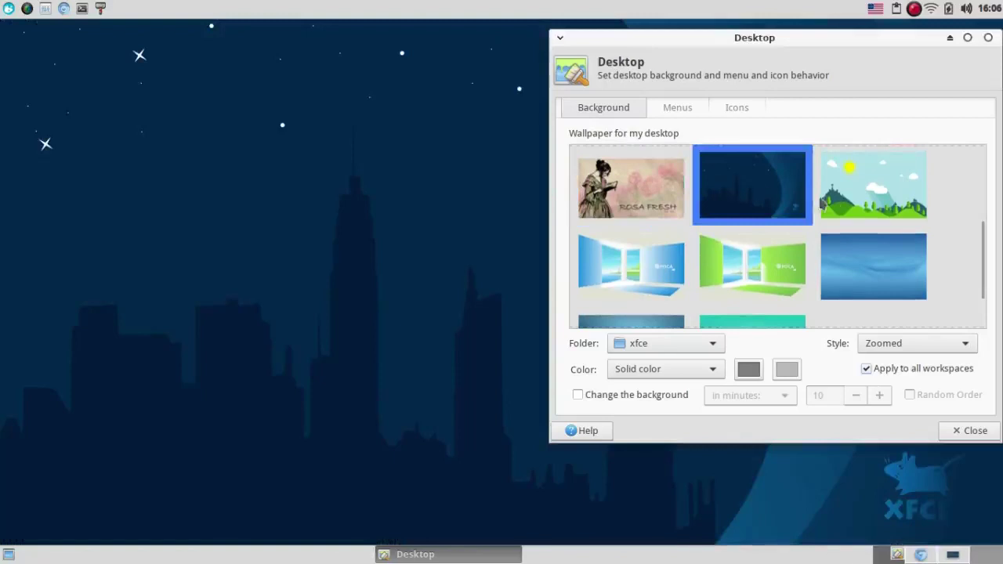
click(860, 194)
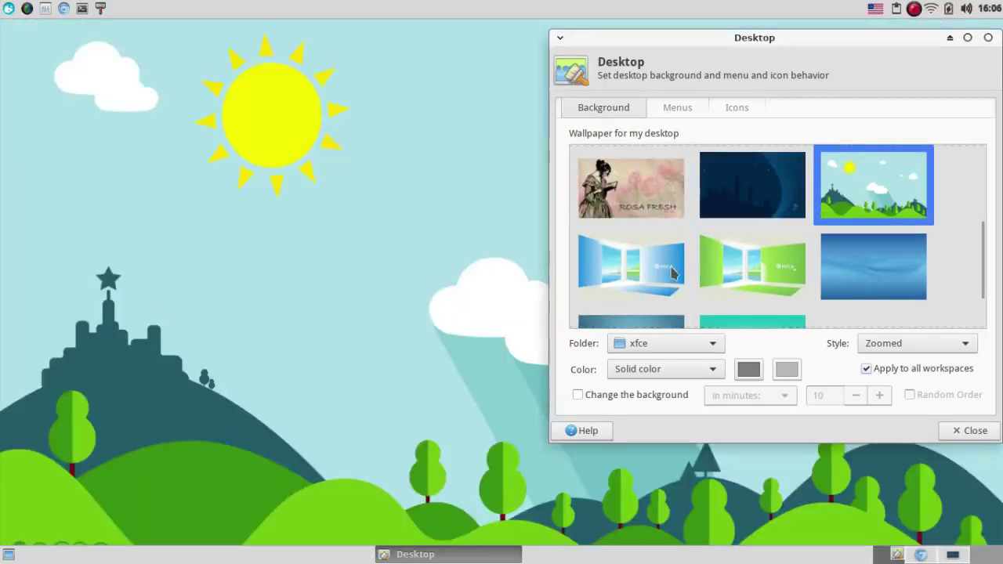
click(672, 272)
click(733, 278)
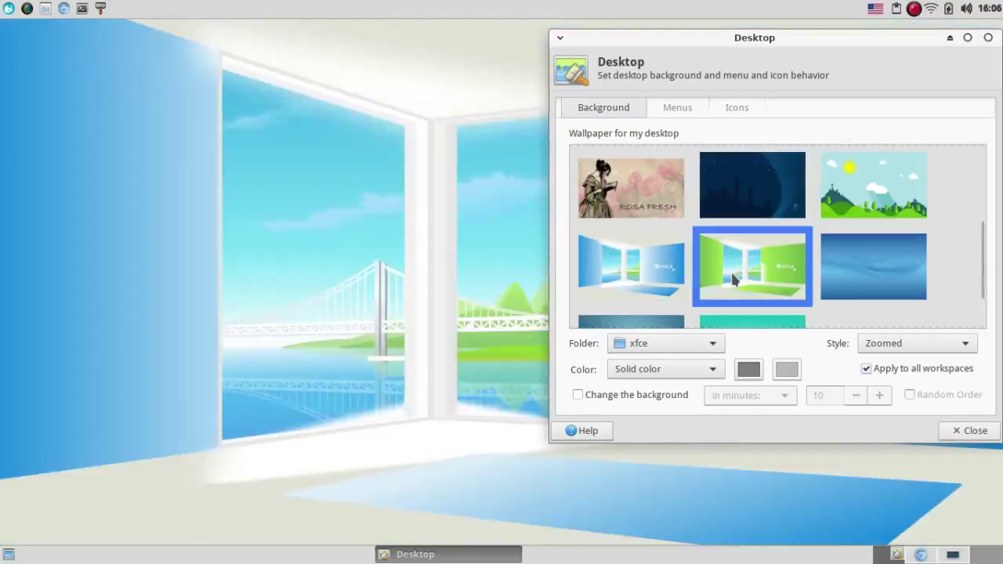
click(847, 274)
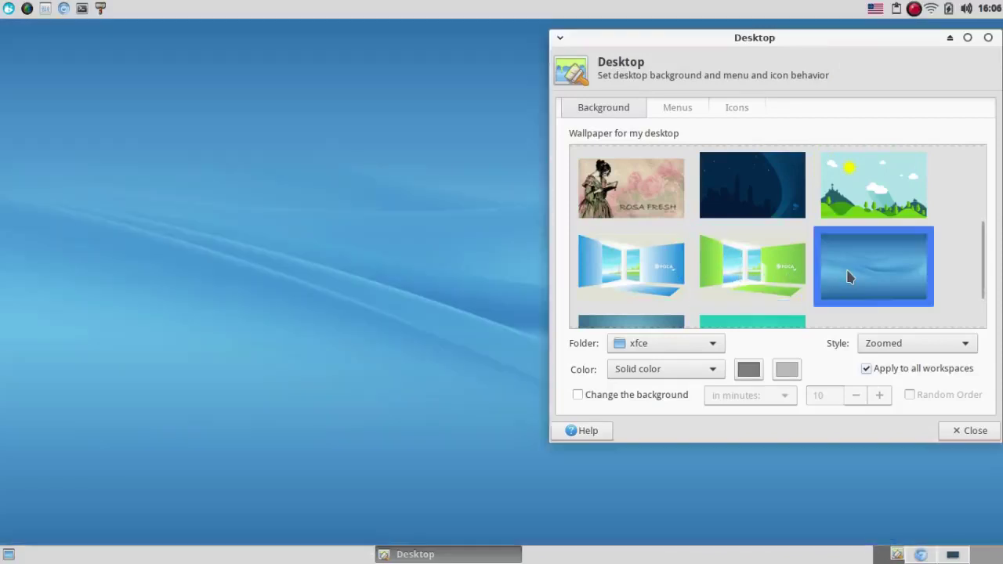
drag(981, 236, 980, 284)
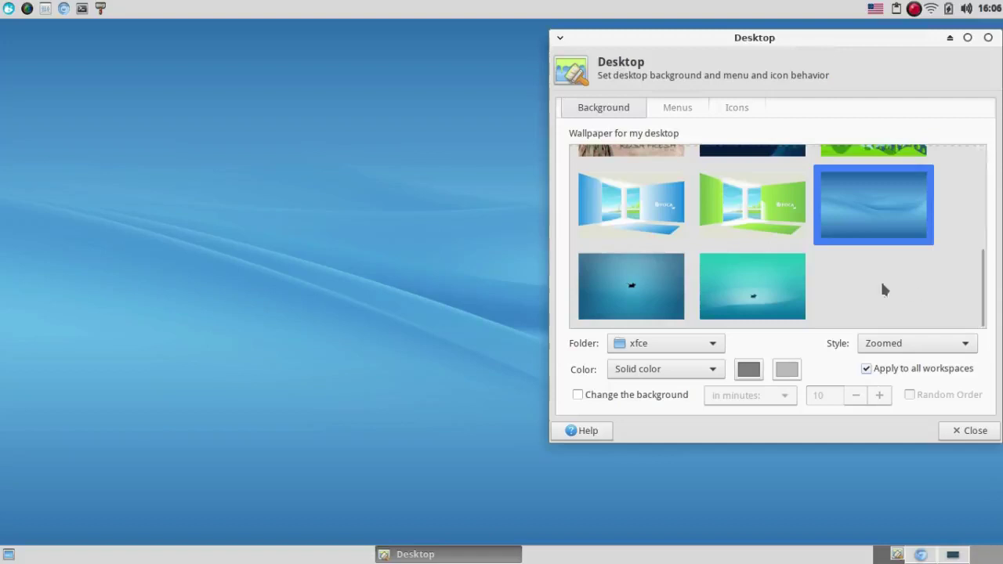
click(650, 297)
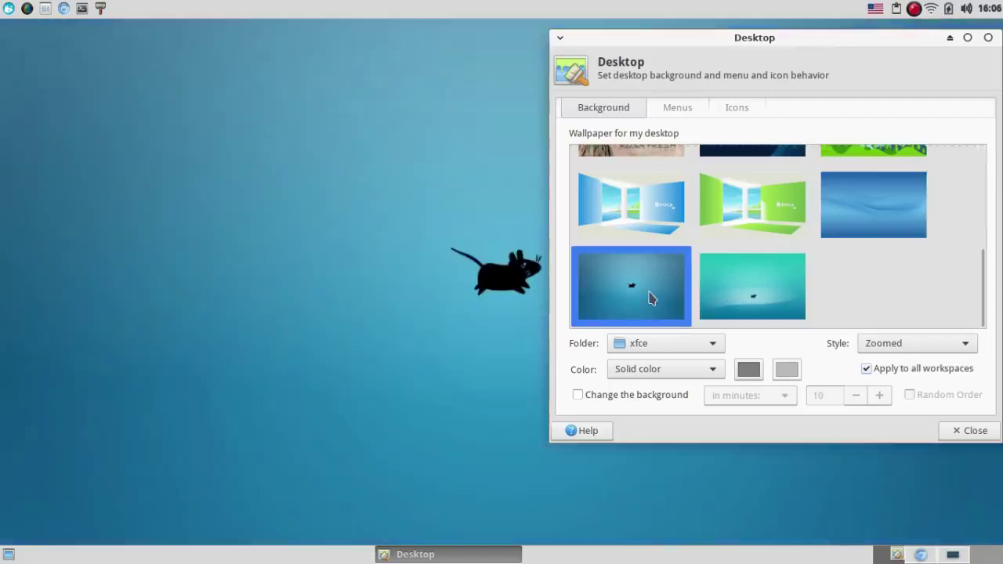
click(752, 280)
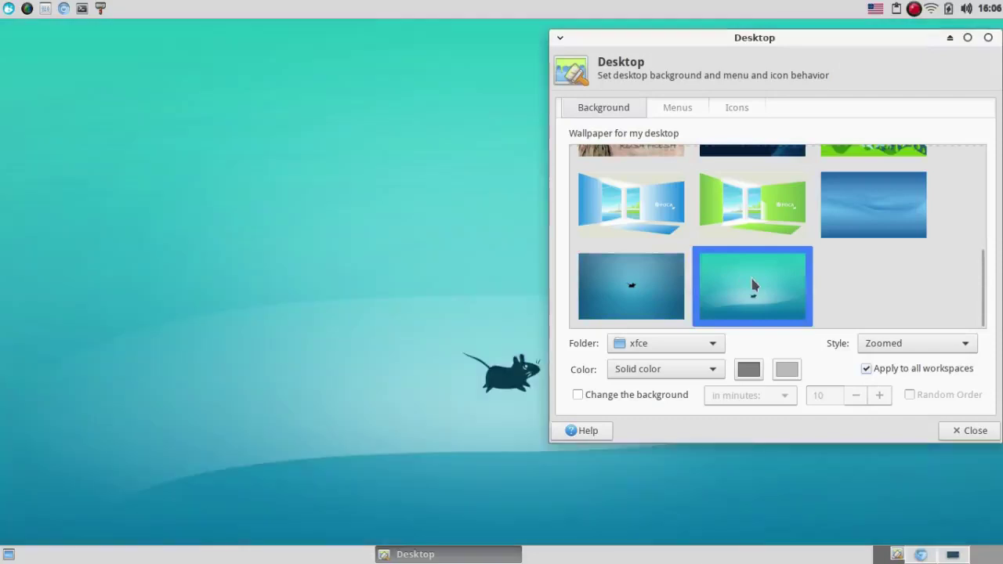
click(857, 219)
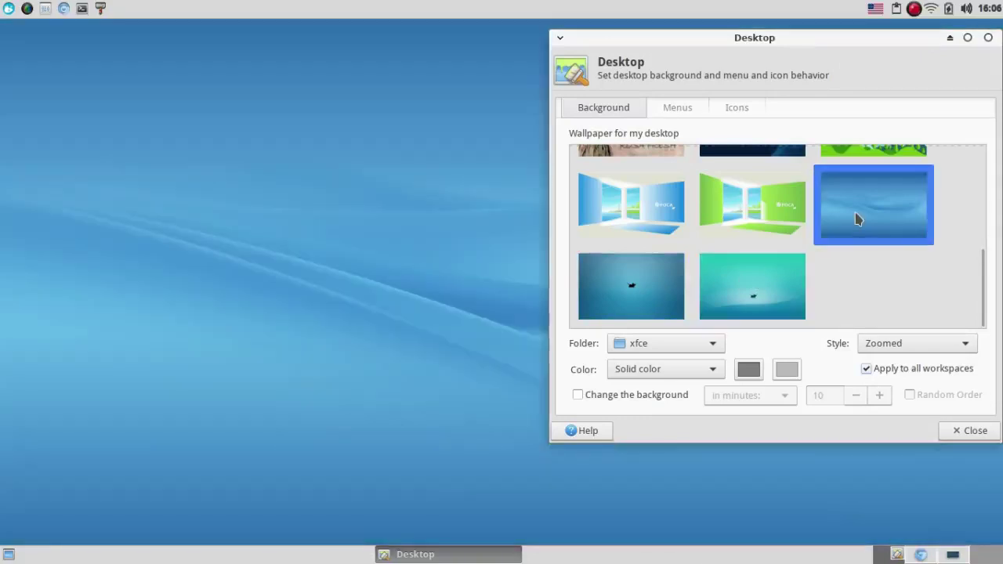
click(989, 38)
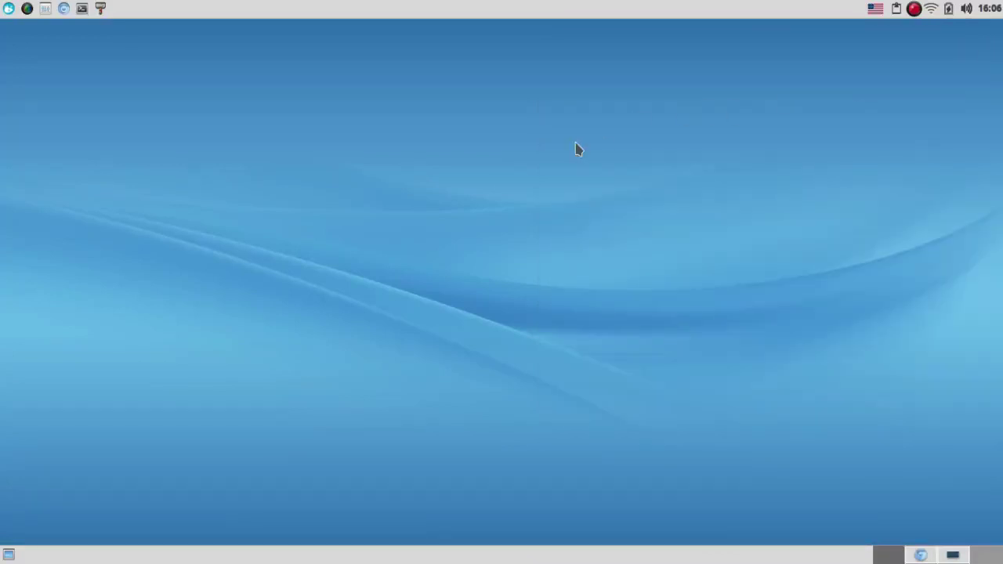